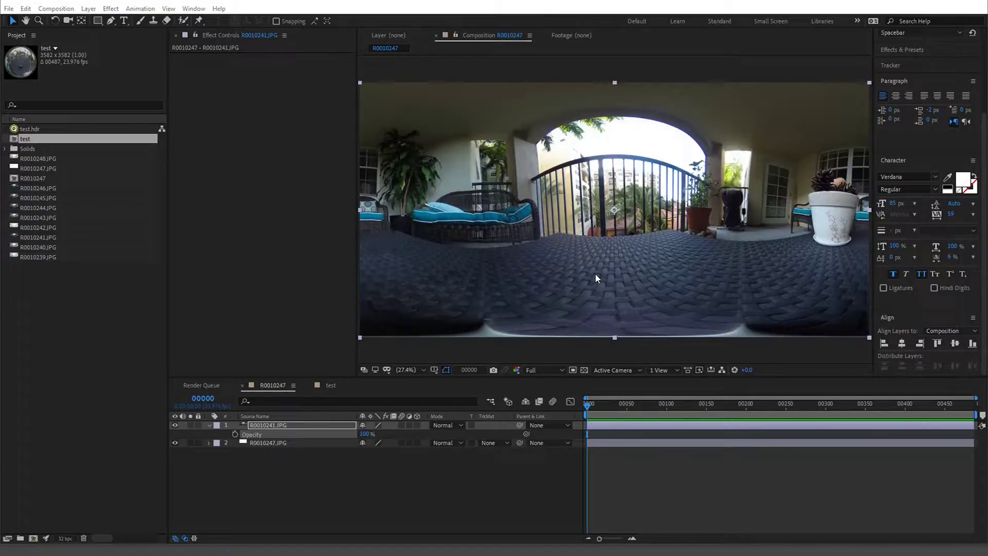
{"action": "key", "text": "slash"}
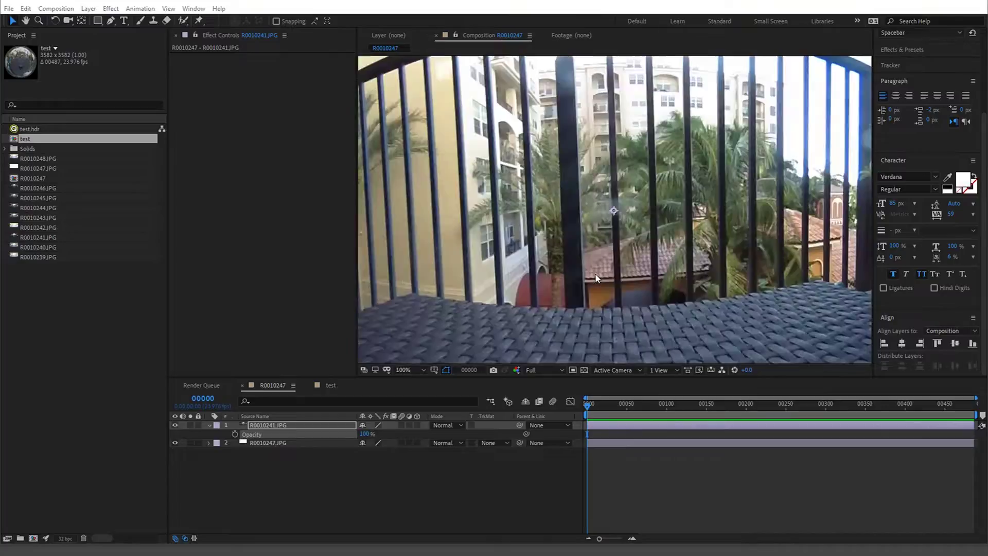
{"action": "key", "text": "comma"}
{"action": "key", "text": "comma"}
{"action": "key", "text": "comma"}
{"action": "key", "text": "comma"}
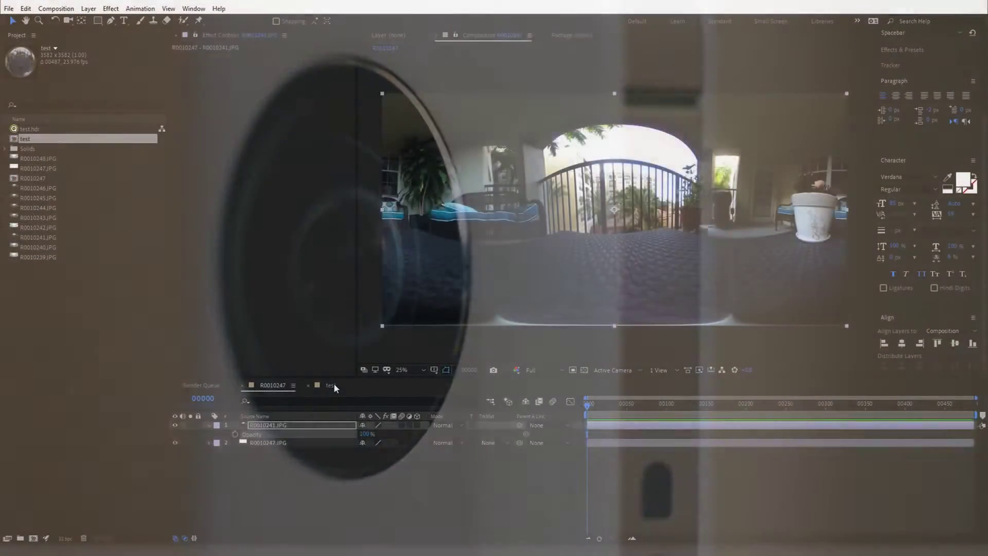
- In the test comp, scrub test.hdr's VR Converter tilt and pan, then undo both to 0°
{"action": "left_click", "coordinate": [331, 385]}
{"action": "left_click", "coordinate": [286, 434]}
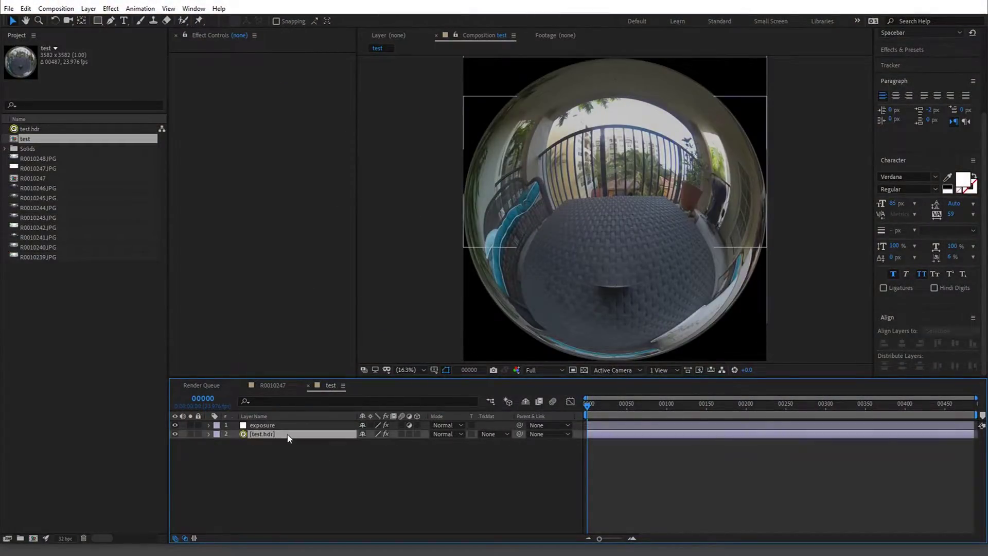
{"action": "left_click_drag", "start_coordinate": [291, 109], "coordinate": [361, 109]}
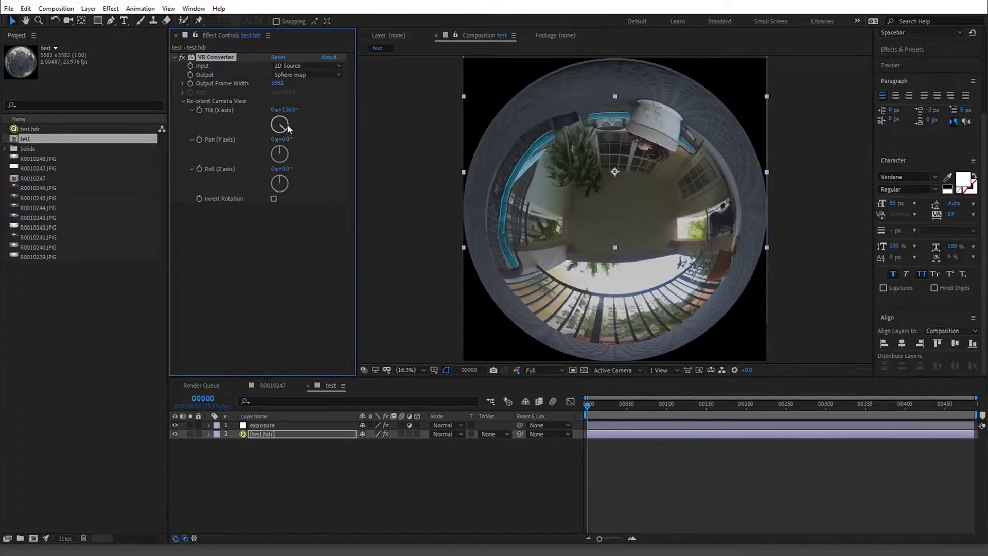
{"action": "key", "text": "ctrl+z"}
{"action": "left_click_drag", "start_coordinate": [286, 139], "coordinate": [414, 143]}
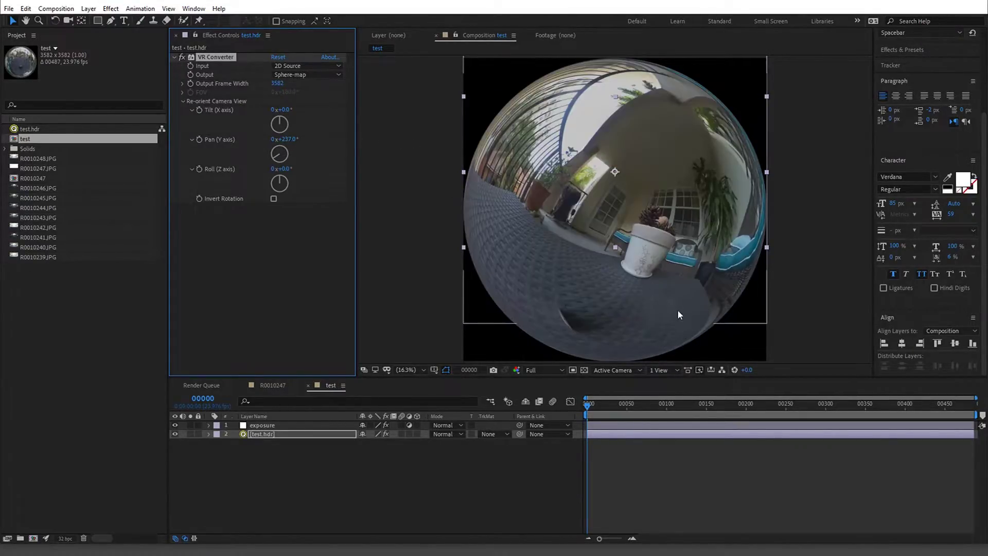
{"action": "key", "text": "ctrl+z"}
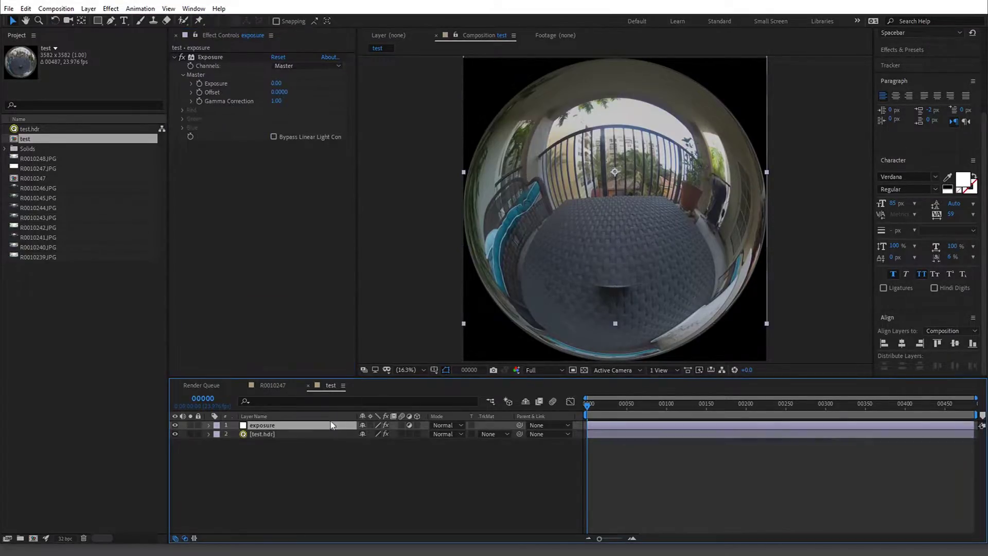
- Switch the timeline back to the R0010247 composition tab
{"action": "left_click", "coordinate": [280, 385]}
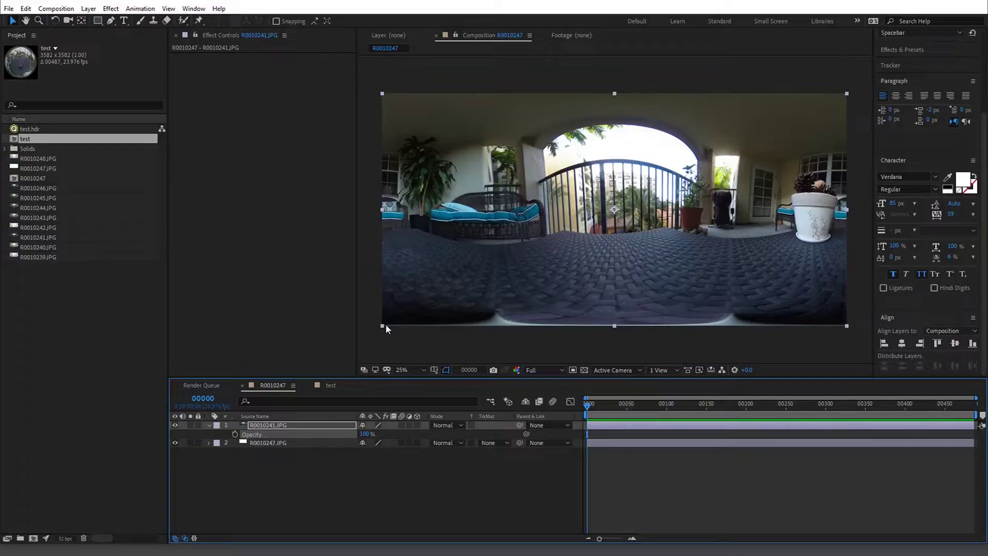
- Toggle R0010241.JPG off and on, then fade its opacity toward 0% and back to 100%
{"action": "left_click", "coordinate": [174, 424]}
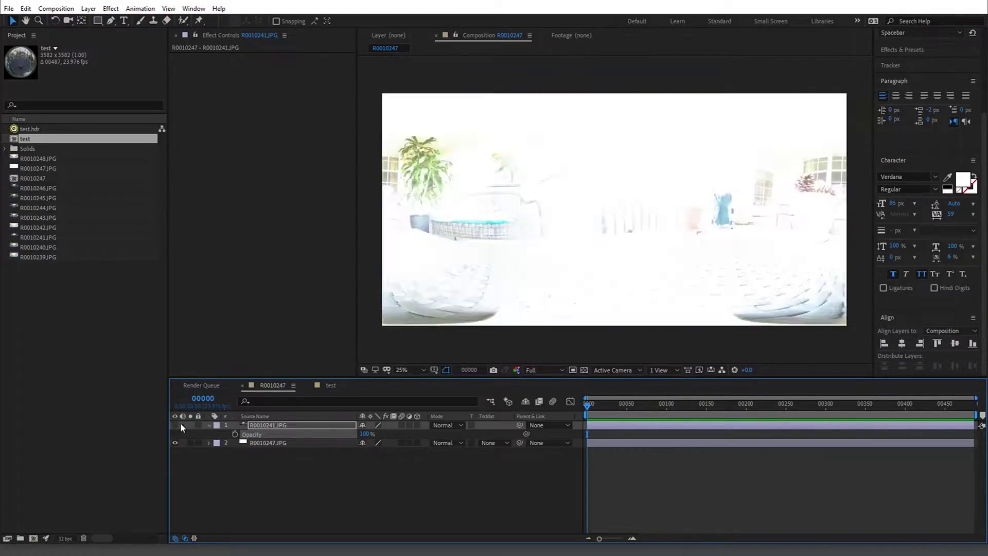
{"action": "left_click", "coordinate": [257, 445]}
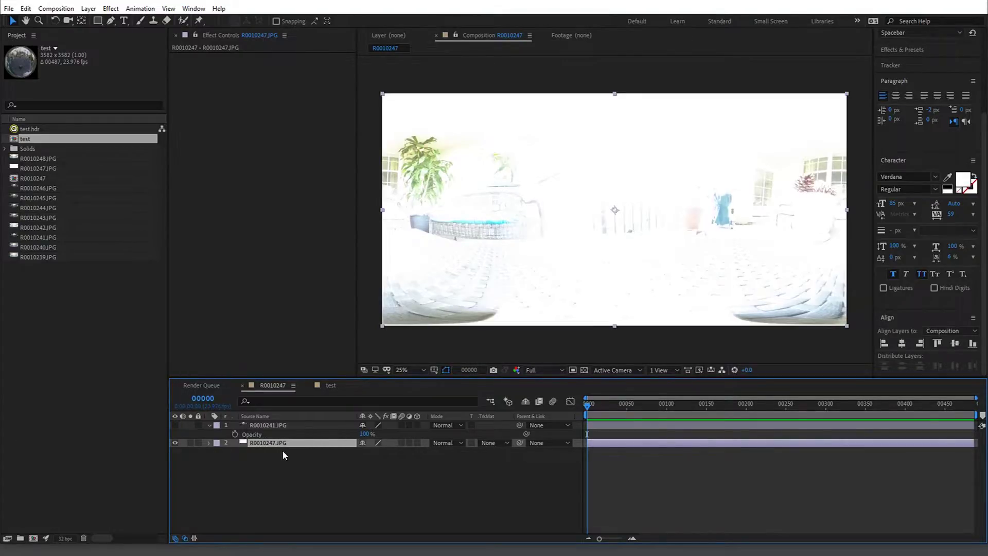
{"action": "left_click", "coordinate": [175, 424]}
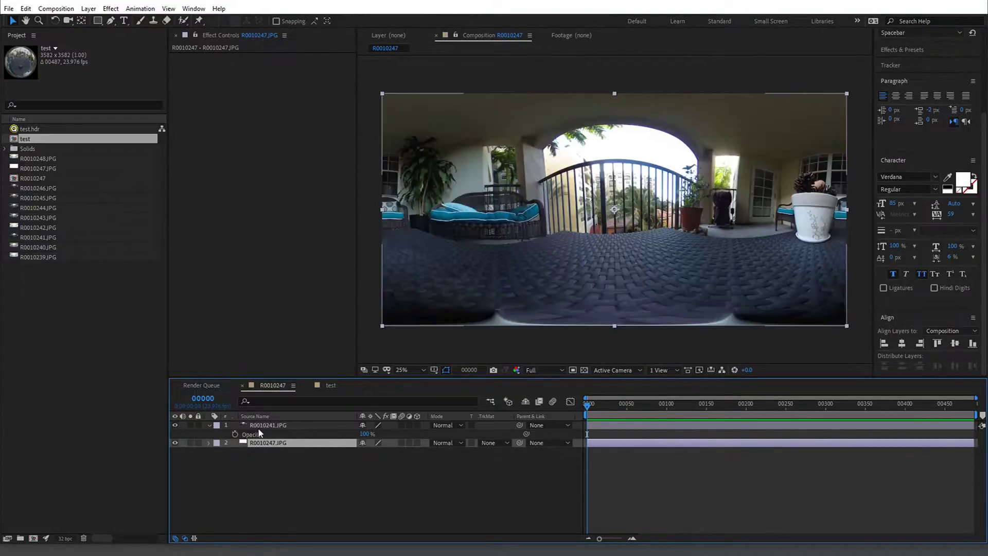
{"action": "left_click", "coordinate": [264, 426]}
{"action": "left_click_drag", "start_coordinate": [361, 435], "coordinate": [283, 435]}
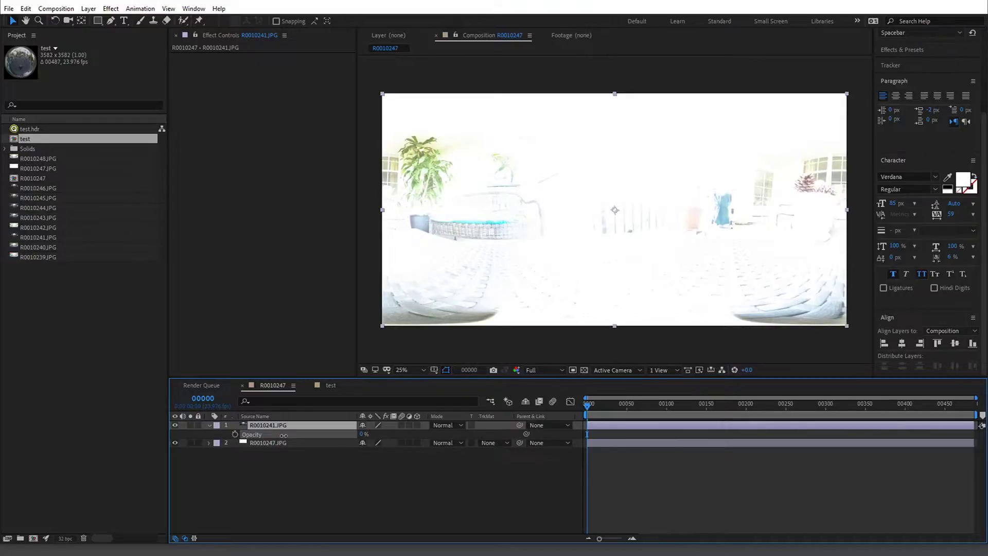
{"action": "left_click_drag", "start_coordinate": [284, 436], "coordinate": [369, 435]}
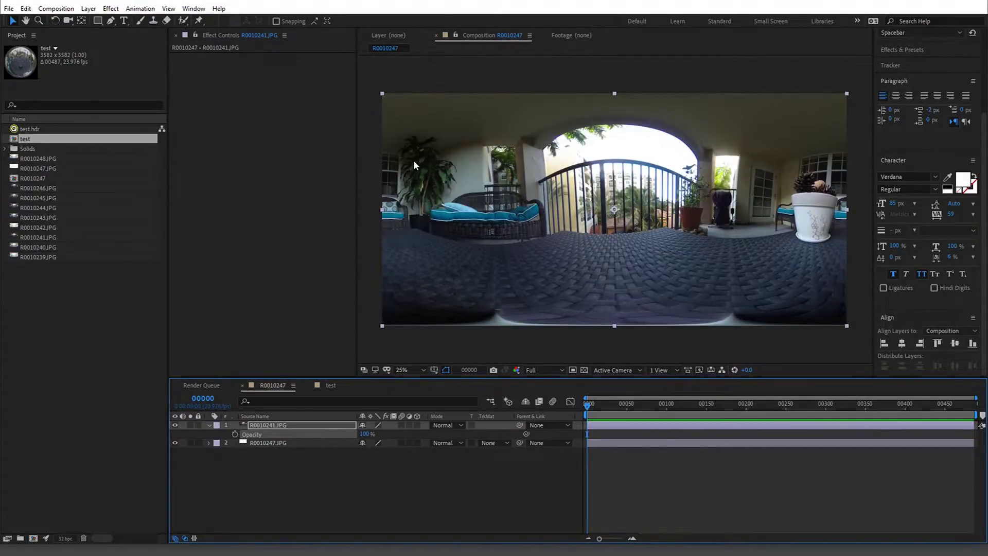
- Zoom in and pan to the arch and sky, then raise the viewer exposure to about +0.3
{"action": "key", "text": "period"}
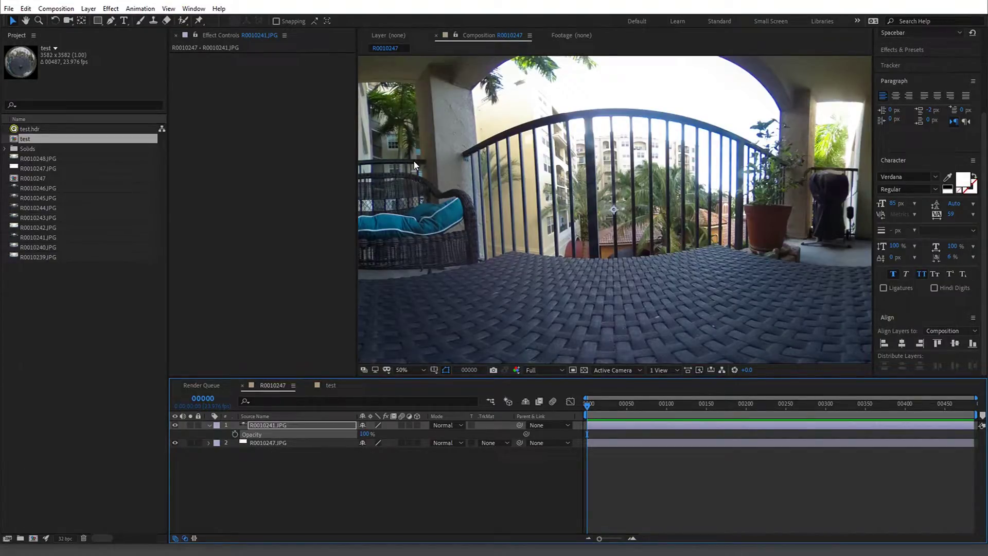
{"action": "left_click_drag", "start_coordinate": [468, 66], "coordinate": [451, 256]}
{"action": "scroll", "coordinate": [654, 255], "scroll_direction": "up", "scroll_amount": 2}
{"action": "key", "text": "space"}
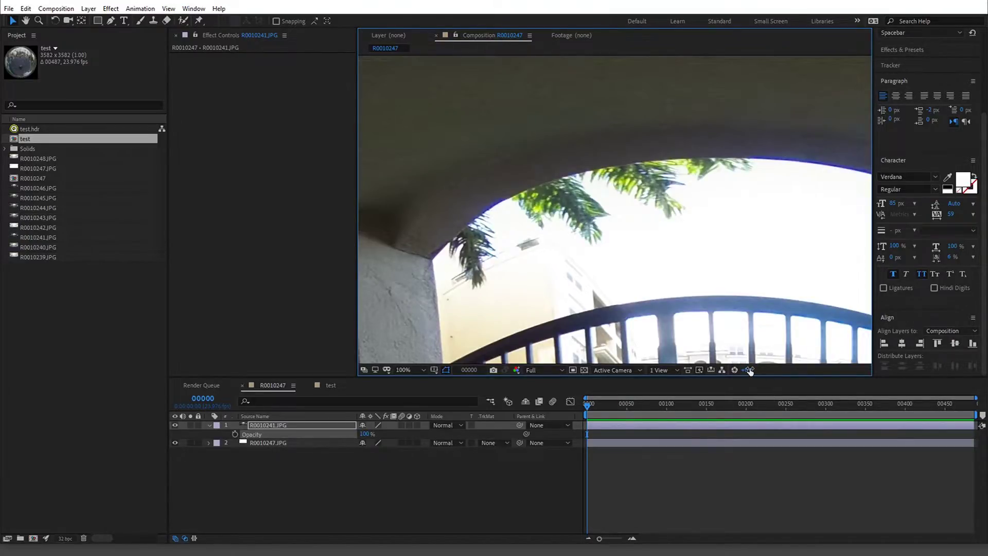
{"action": "mouse_move", "coordinate": [750, 370]}
{"action": "left_mouse_down"}
{"action": "mouse_move", "coordinate": [771, 370]}
{"action": "mouse_move", "coordinate": [741, 369]}
{"action": "left_mouse_up"}
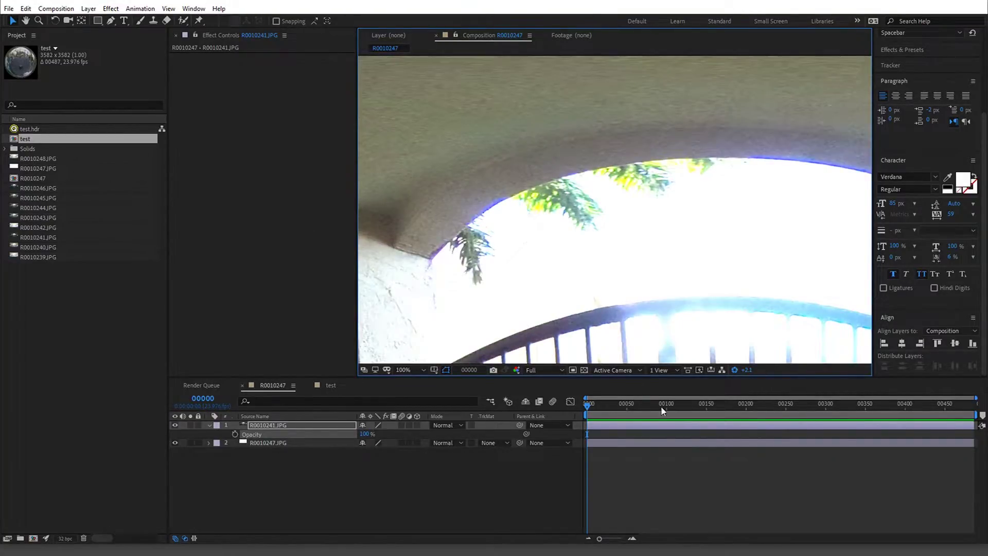
{"action": "left_click_drag", "start_coordinate": [746, 370], "coordinate": [576, 415]}
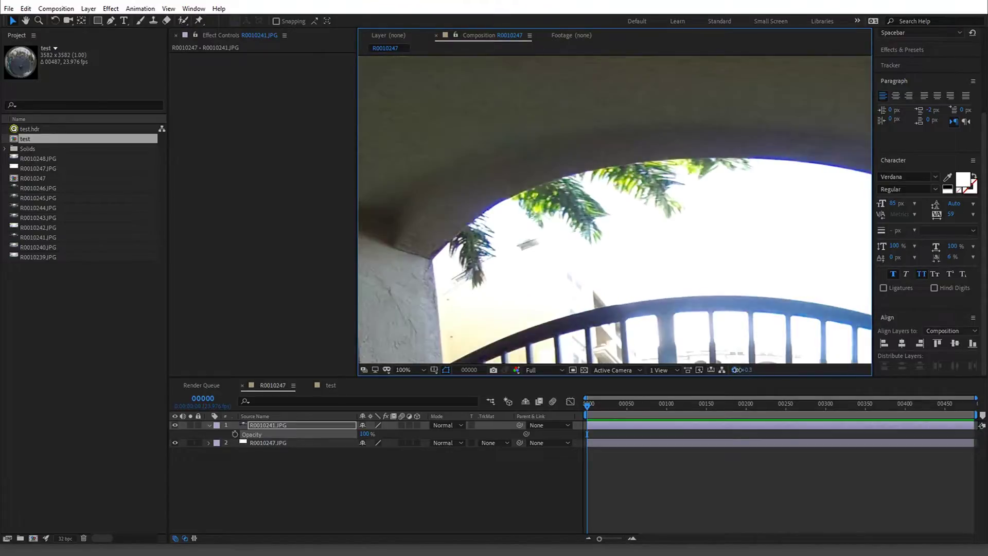
- In the test comp, raise the Exposure effect to reveal sky detail, then reset it to 0.00
{"action": "left_click", "coordinate": [330, 385]}
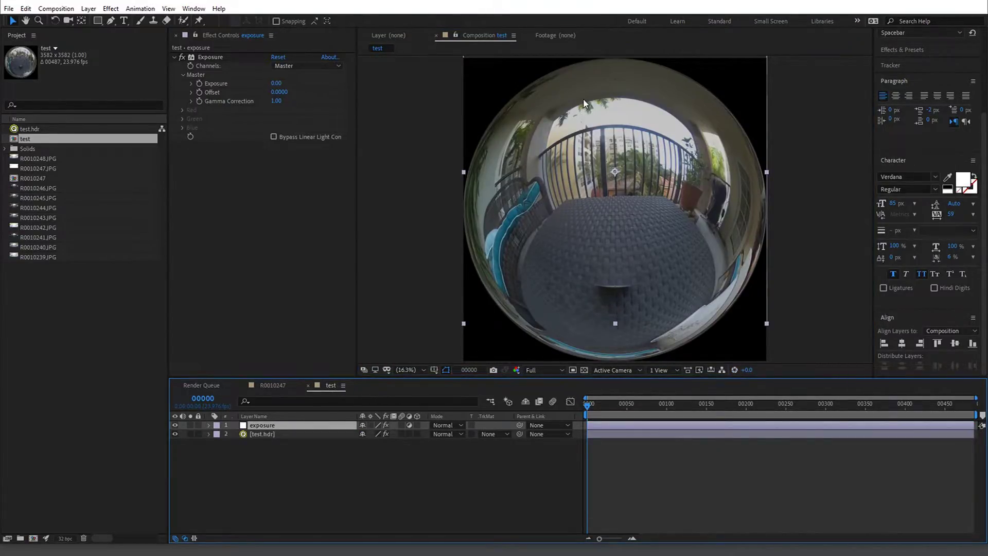
{"action": "scroll", "coordinate": [584, 103], "scroll_direction": "up", "scroll_amount": 6}
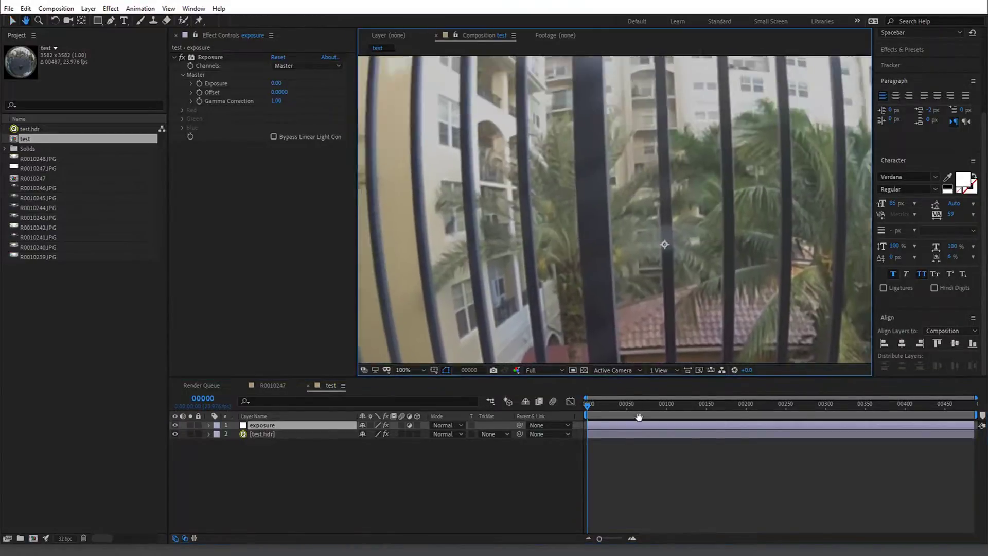
{"action": "key", "text": "v"}
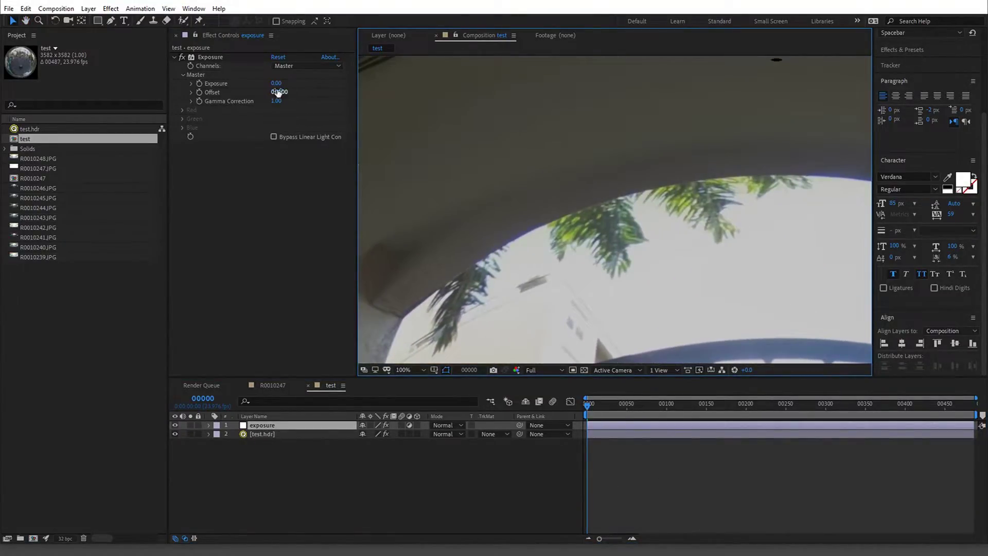
{"action": "left_click_drag", "start_coordinate": [276, 83], "coordinate": [328, 80]}
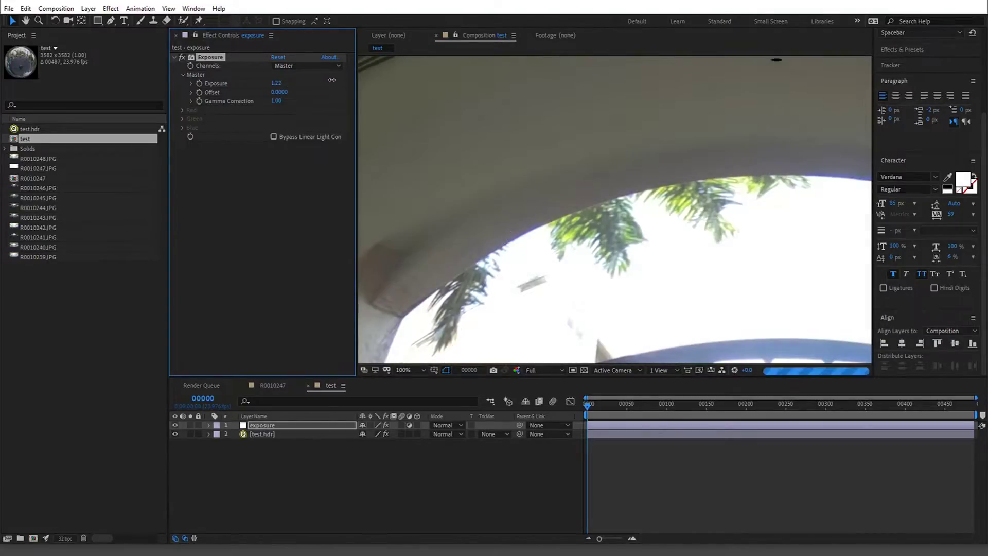
{"action": "left_click_drag", "start_coordinate": [332, 80], "coordinate": [322, 126]}
{"action": "scroll", "coordinate": [537, 268], "scroll_direction": "down", "scroll_amount": 6}
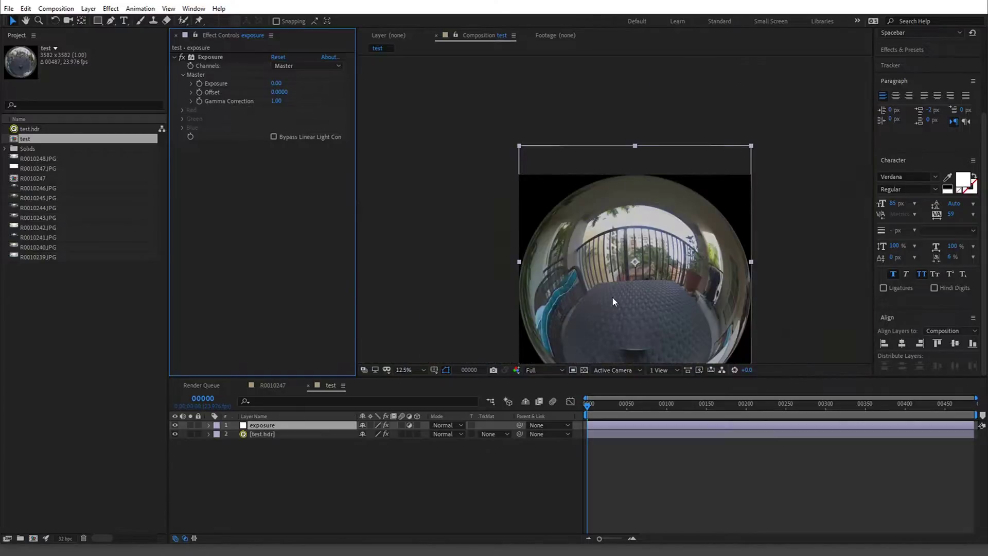
{"action": "left_click_drag", "start_coordinate": [615, 307], "coordinate": [604, 237]}
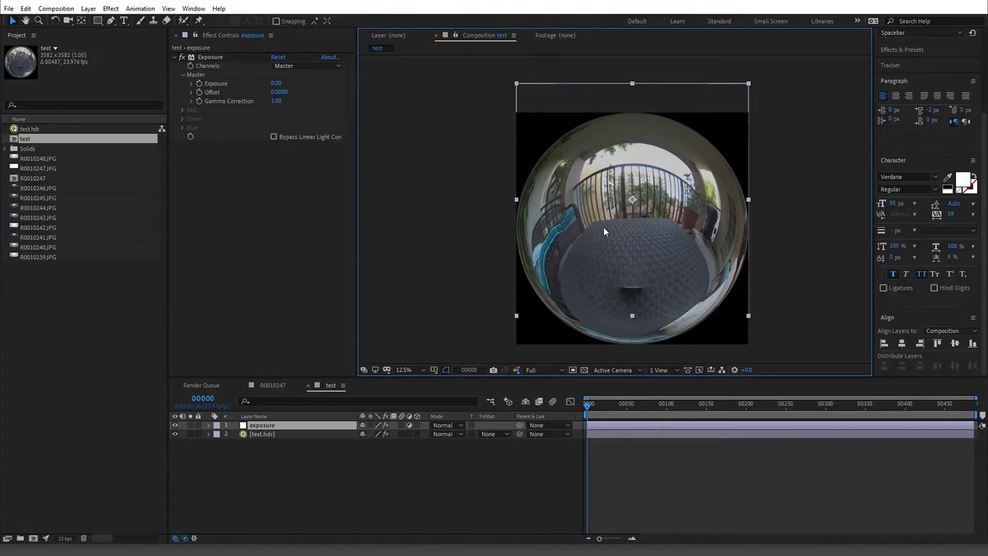
{"action": "key", "text": "period"}
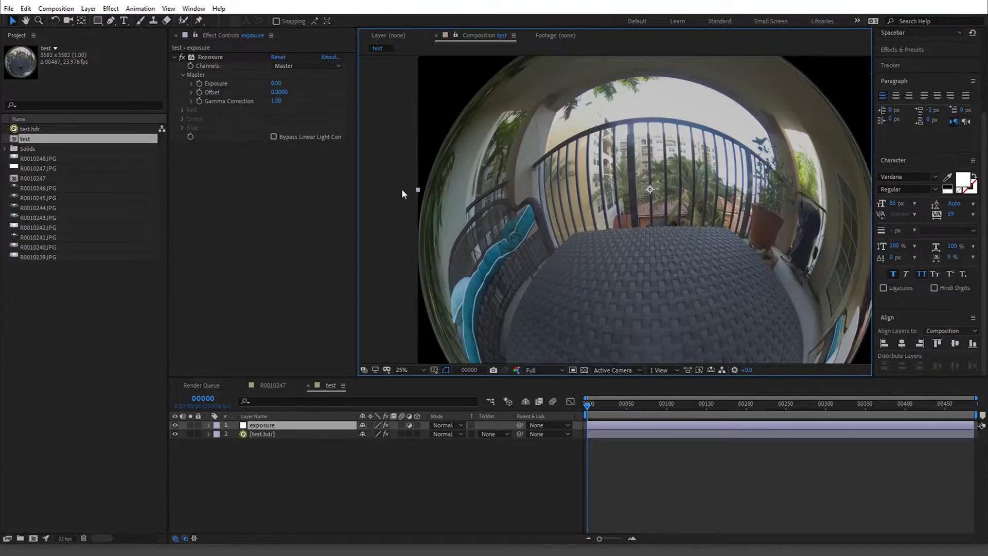
{"action": "key", "text": "comma"}
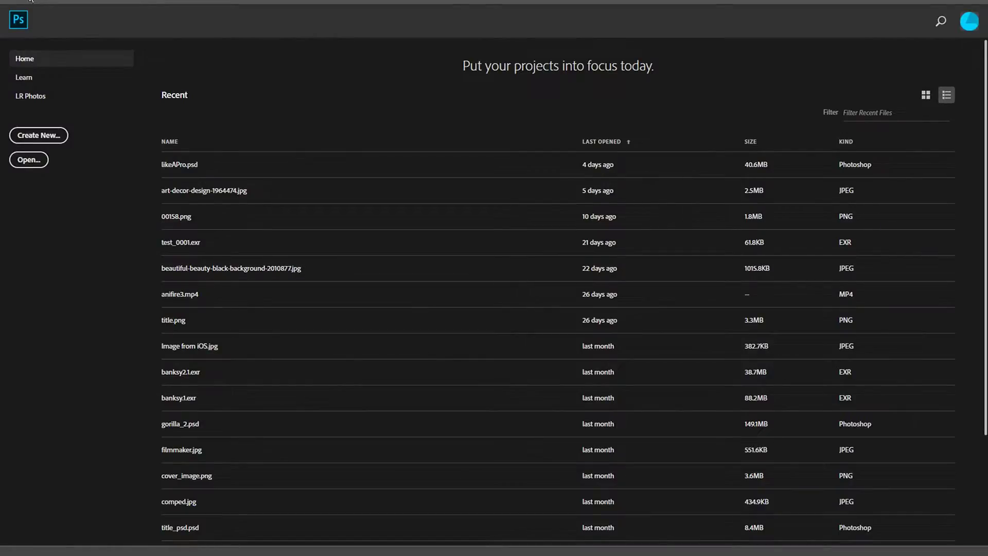
- Start File > Automate > Merge to HDR Pro with Use set to Folder, browsing for the source
{"action": "left_click", "coordinate": [27, 1]}
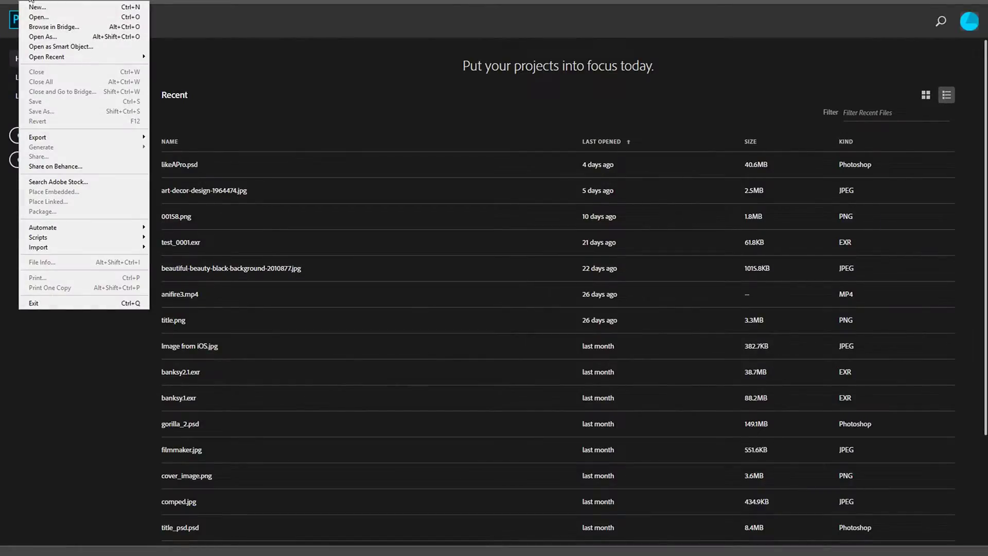
{"action": "mouse_move", "coordinate": [75, 233]}
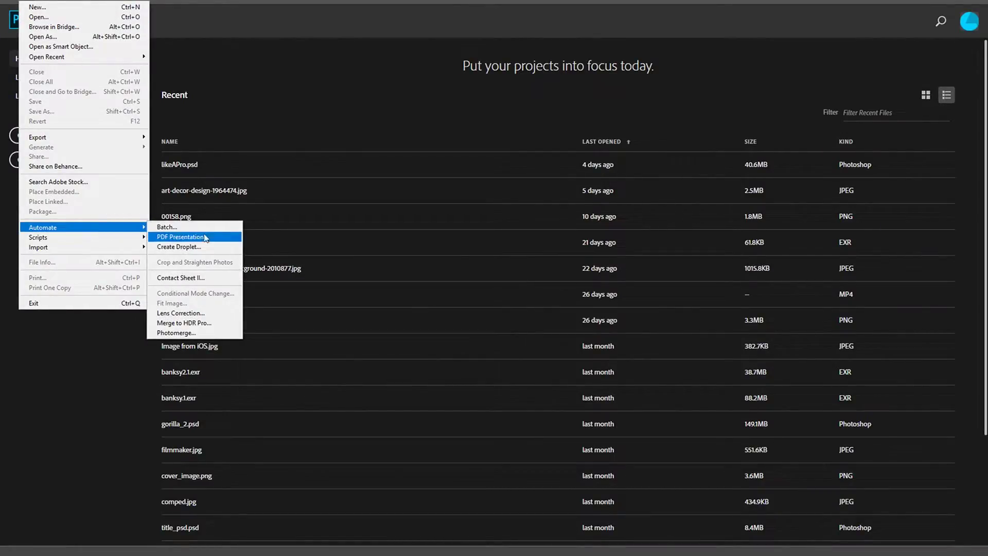
{"action": "left_click", "coordinate": [201, 324]}
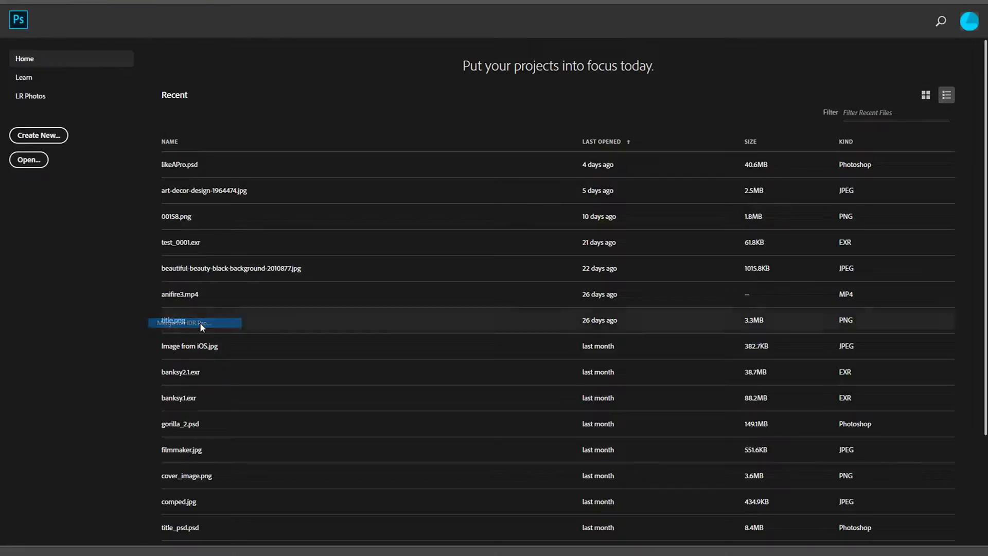
{"action": "left_click", "coordinate": [459, 238]}
{"action": "left_click", "coordinate": [462, 236]}
{"action": "left_click", "coordinate": [446, 231]}
{"action": "left_click", "coordinate": [453, 241]}
{"action": "left_click", "coordinate": [533, 249]}
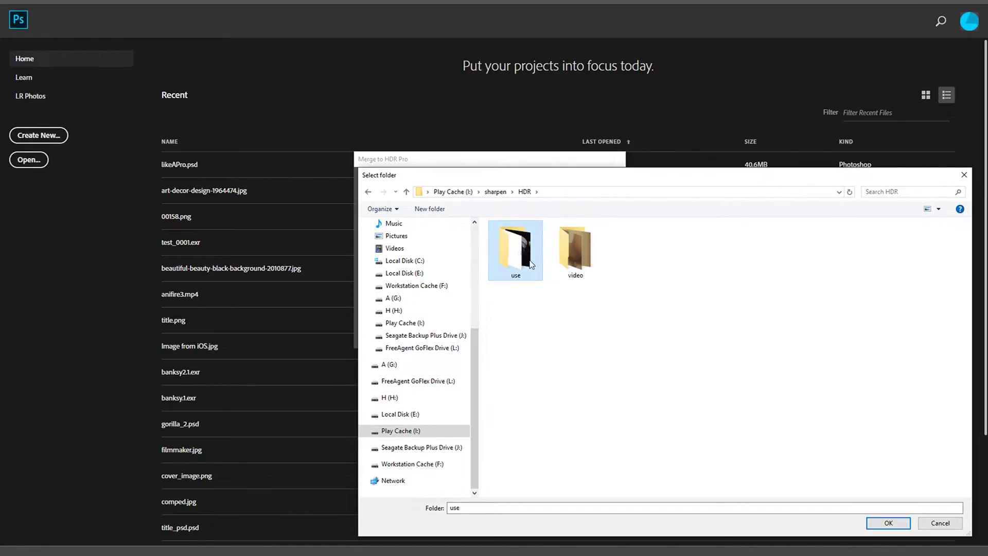
- Load the 'use' folder brackets, remove test.hdr from the file list, and run the merge
{"action": "left_click", "coordinate": [888, 524]}
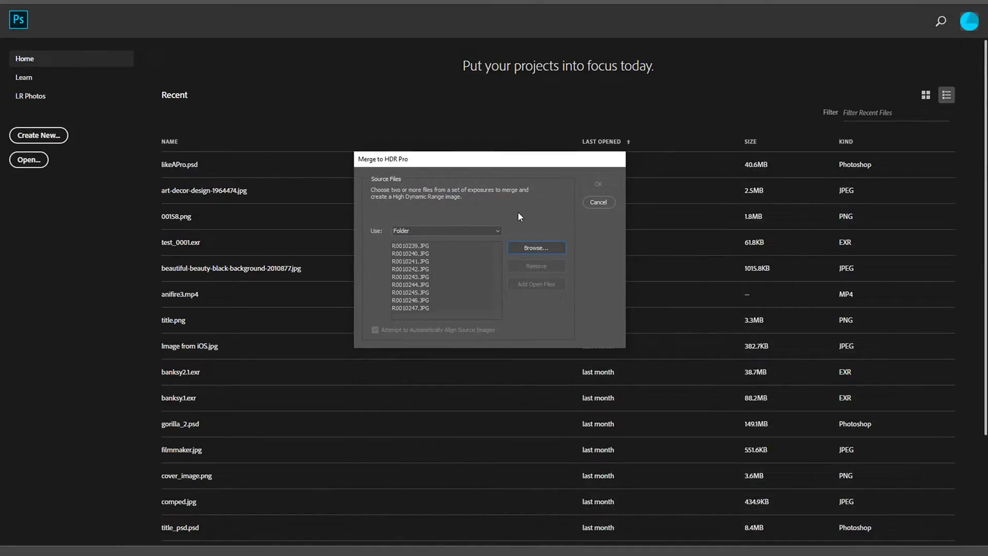
{"action": "scroll", "coordinate": [497, 264], "scroll_direction": "down", "scroll_amount": 2}
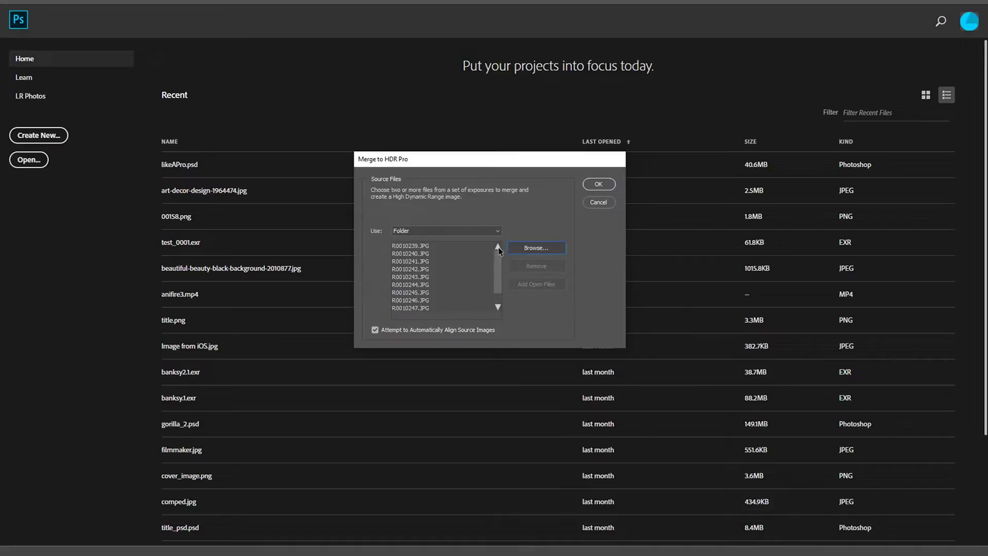
{"action": "left_click", "coordinate": [410, 309]}
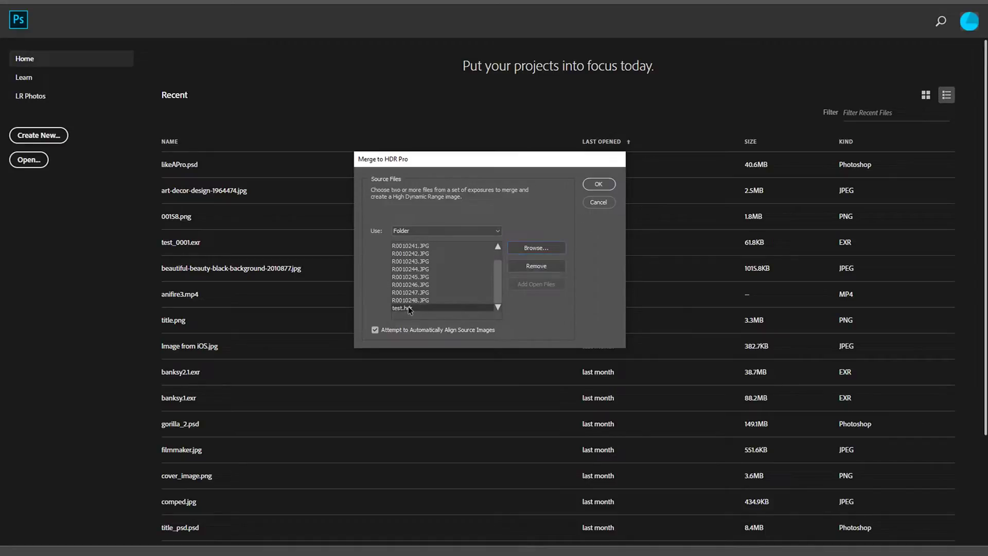
{"action": "left_click", "coordinate": [544, 266]}
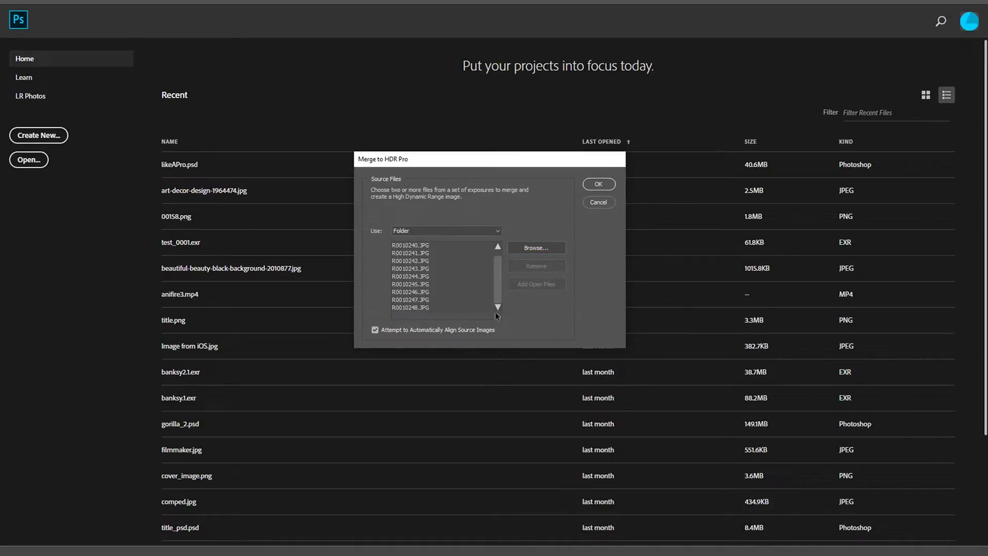
{"action": "left_click", "coordinate": [599, 184]}
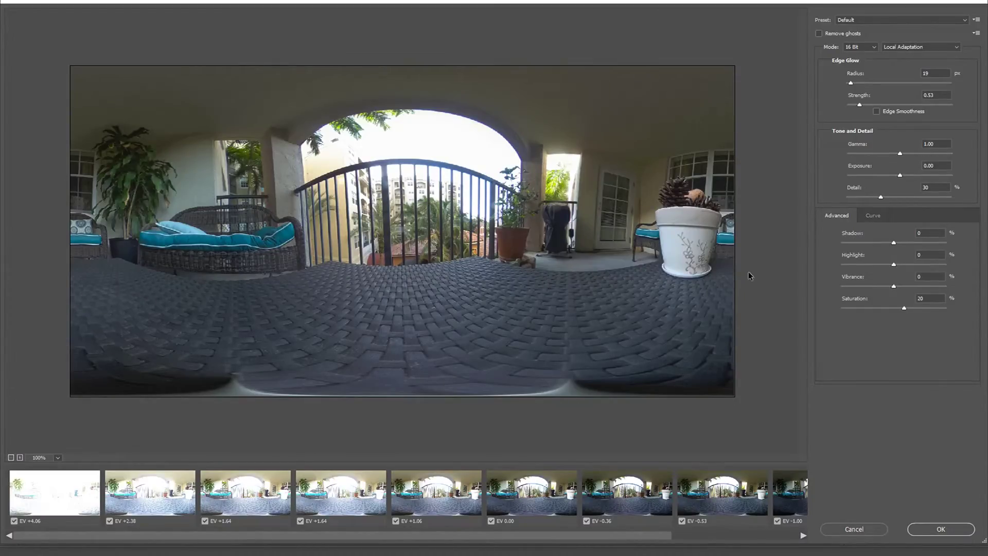
- Look through the Preset dropdown without changing it, then enable Remove ghosts
{"action": "left_click", "coordinate": [858, 22]}
{"action": "left_click", "coordinate": [857, 23]}
{"action": "left_click", "coordinate": [857, 23]}
{"action": "left_click", "coordinate": [856, 26]}
{"action": "left_click", "coordinate": [840, 34]}
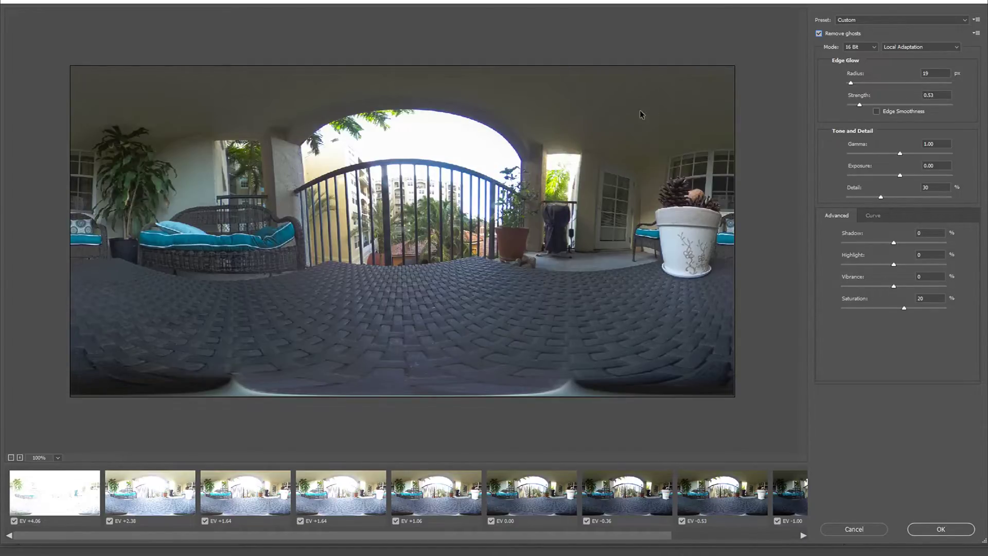
- Choose the Flat preset, re-enable Remove ghosts in 16 Bit Local Adaptation, and create the HDR
{"action": "left_click", "coordinate": [907, 46]}
{"action": "left_click", "coordinate": [908, 47]}
{"action": "left_click", "coordinate": [879, 24]}
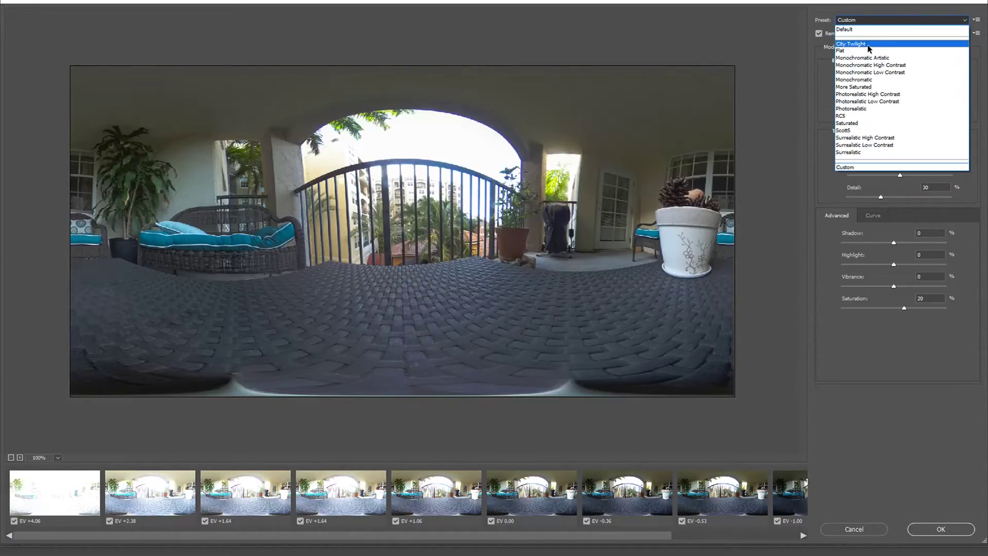
{"action": "left_click", "coordinate": [867, 50]}
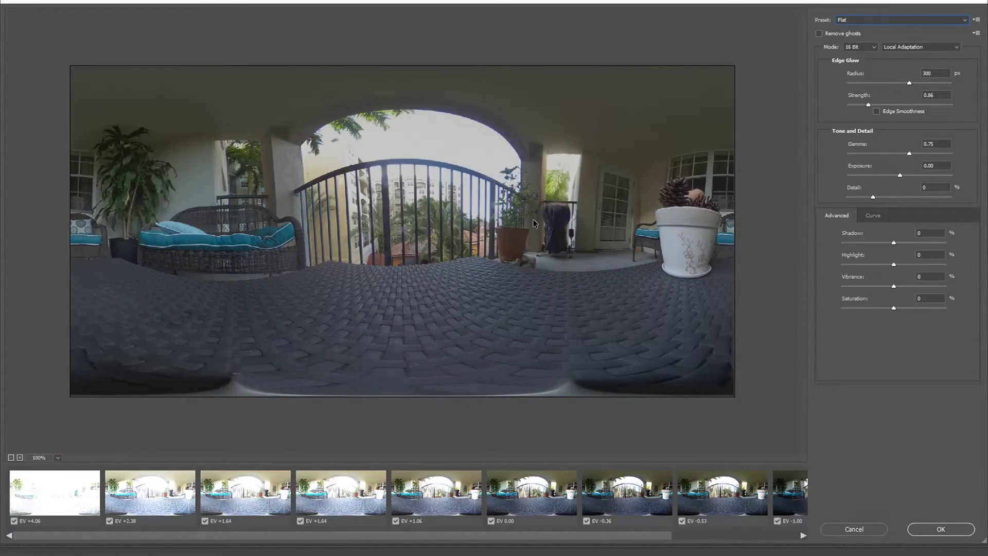
{"action": "left_click", "coordinate": [819, 34]}
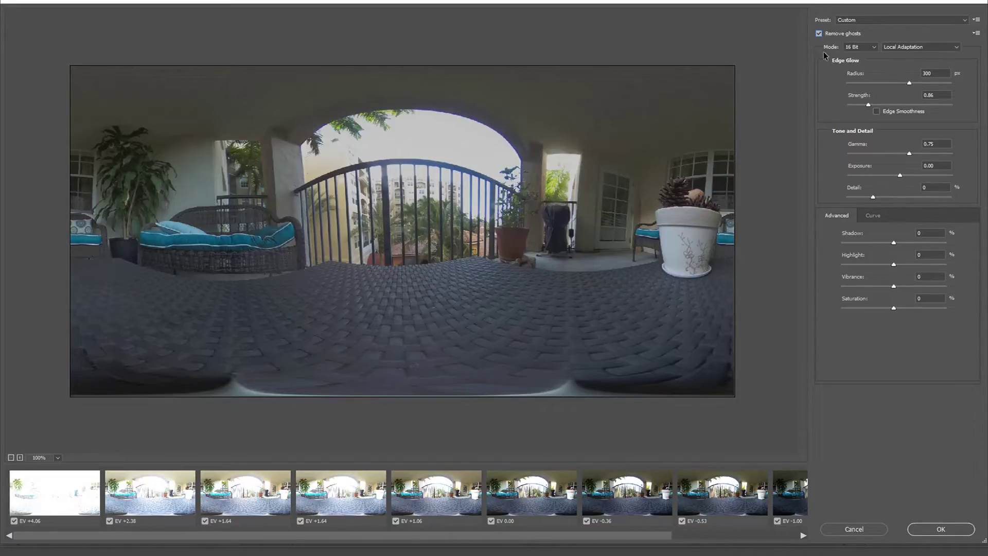
{"action": "left_click", "coordinate": [954, 530]}
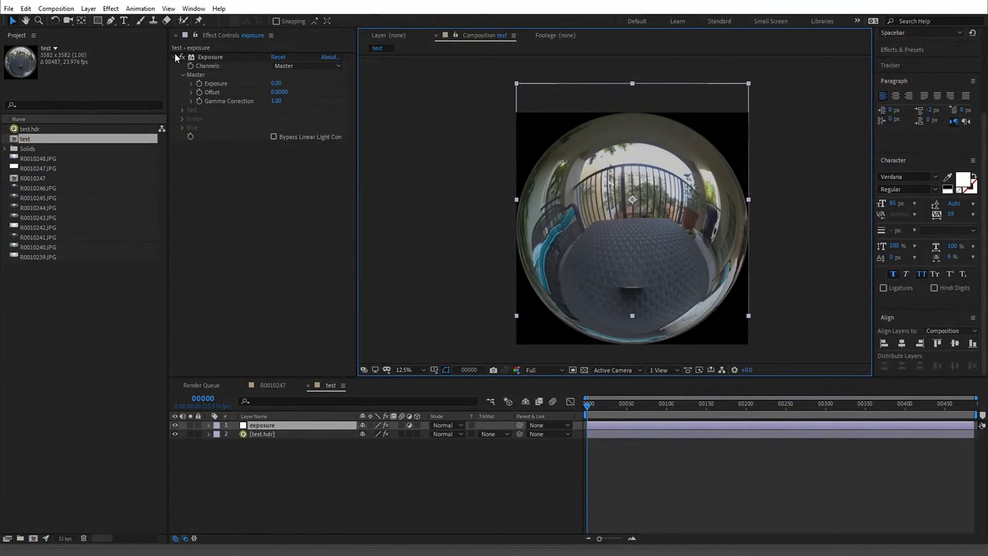
- Disable the Exposure and VR Converter effects, then make a new composition from test.hdr
{"action": "left_click", "coordinate": [182, 56]}
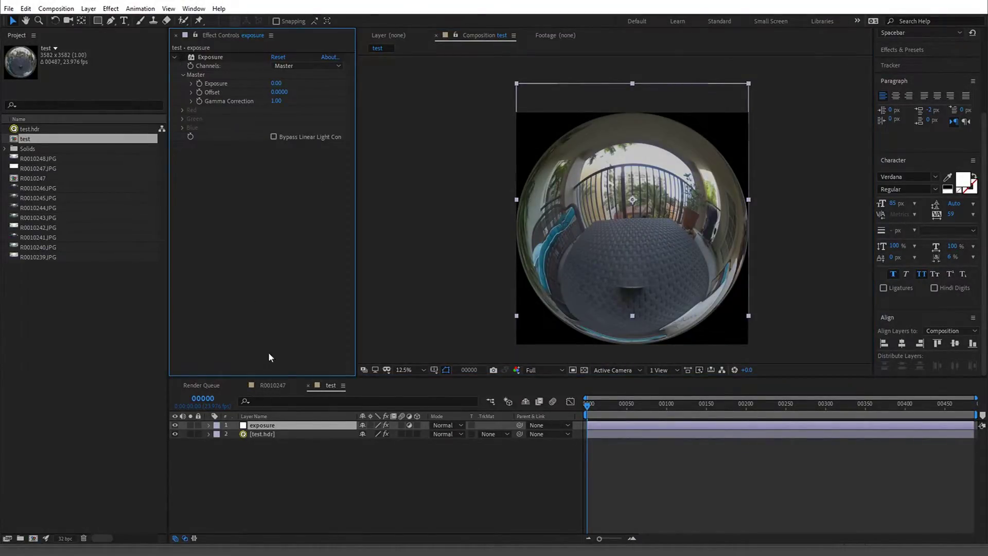
{"action": "left_click", "coordinate": [266, 434]}
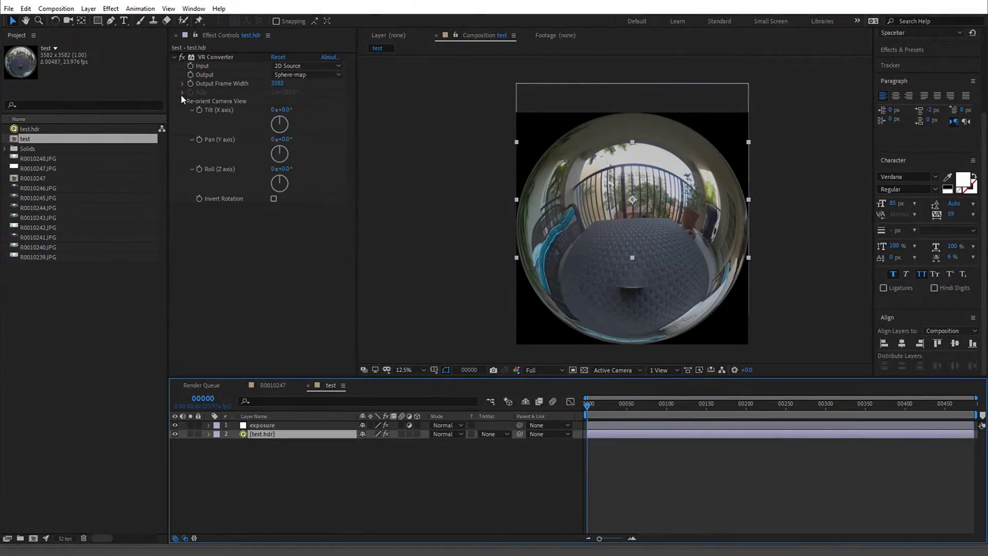
{"action": "left_click", "coordinate": [181, 56]}
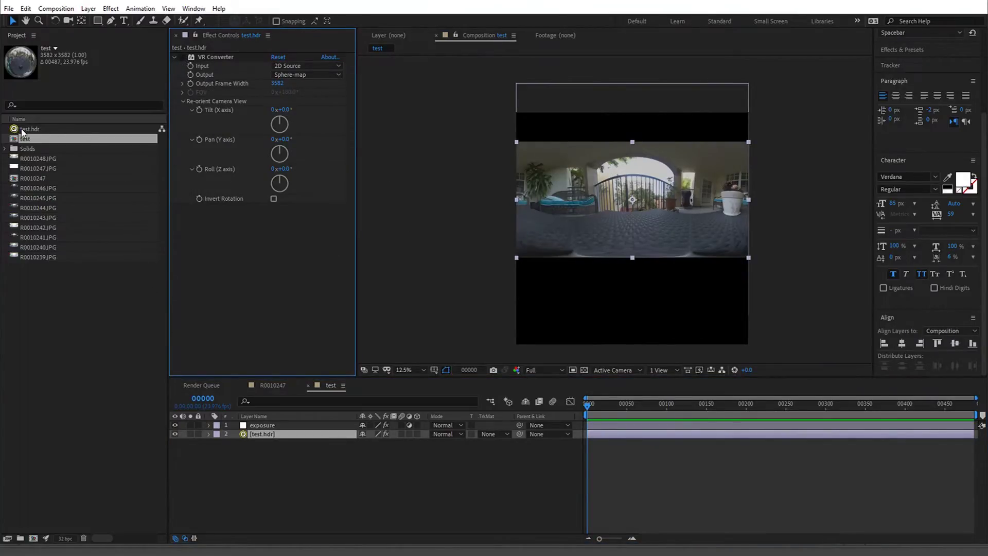
{"action": "left_click_drag", "start_coordinate": [28, 129], "coordinate": [33, 538]}
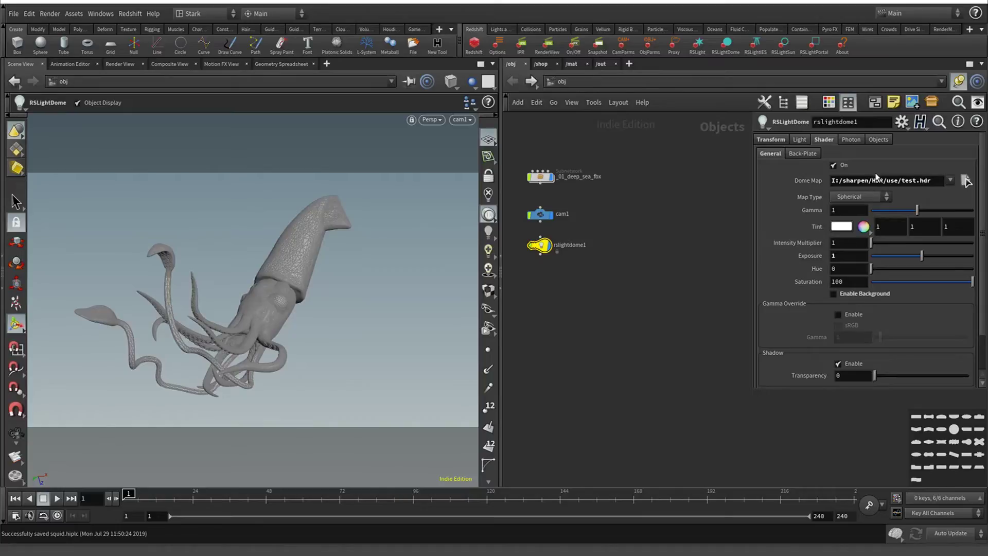
- Show the balcony HDR behind the squid and select cam1 to display its Redshift DOF settings
{"action": "left_click", "coordinate": [833, 294]}
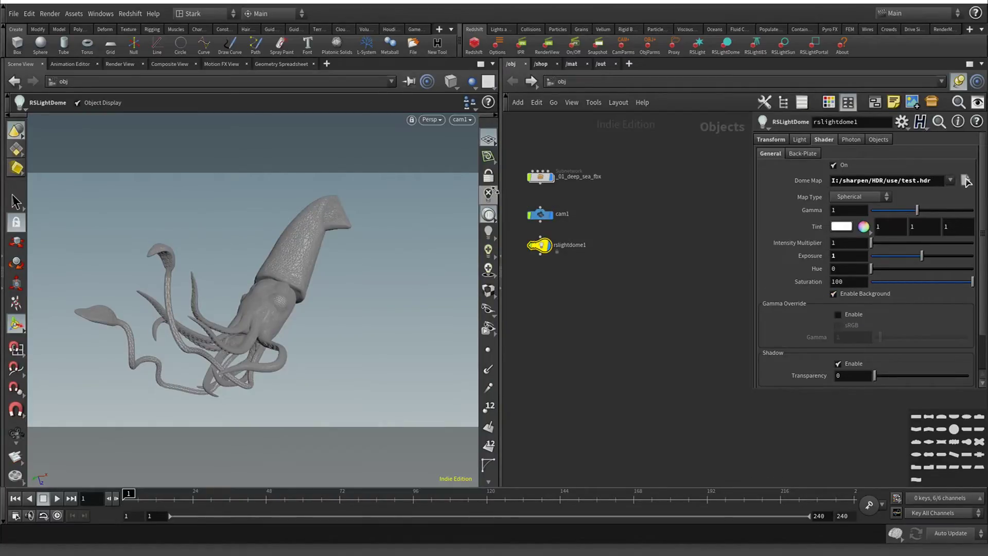
{"action": "left_click", "coordinate": [541, 217]}
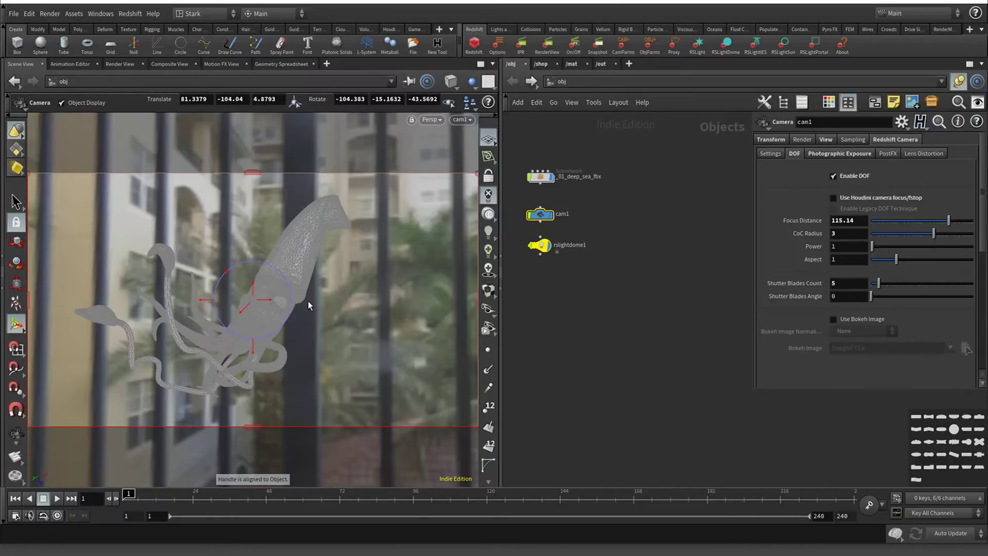
- Tumble the cam1 view around the squid, then undo and redo to keep the original framing
{"action": "key", "text": "Escape"}
{"action": "left_click_drag", "start_coordinate": [307, 300], "coordinate": [246, 321]}
{"action": "key", "text": "ctrl+z"}
{"action": "key", "text": "ctrl+z"}
{"action": "key", "text": "ctrl+z"}
{"action": "key", "text": "ctrl+shift+z"}
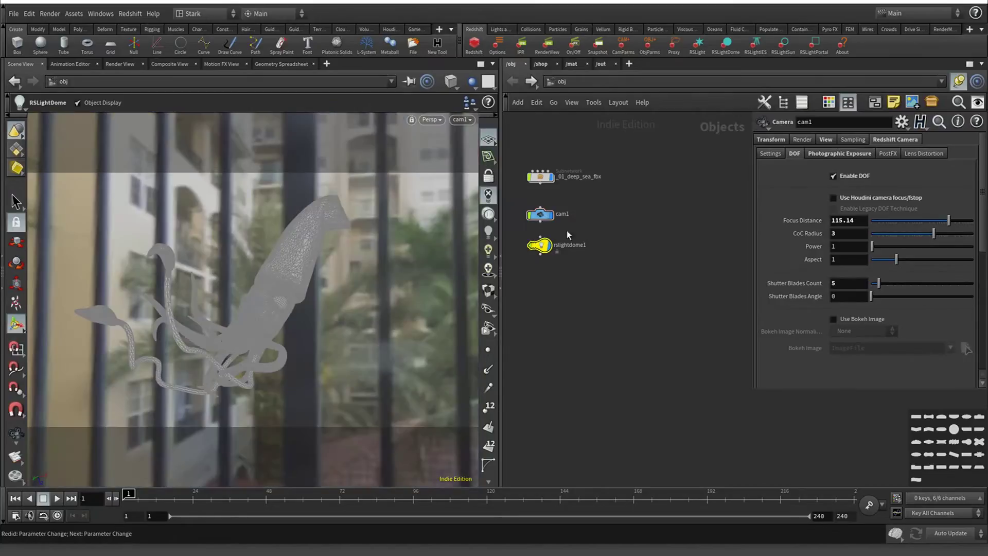
{"action": "key", "text": "ctrl+shift+z"}
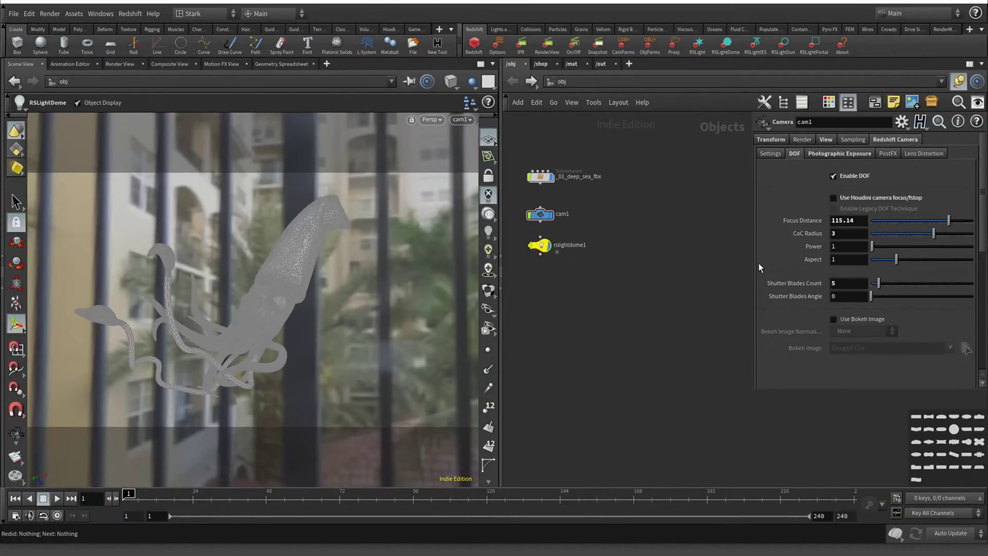
- Turn off Enable Background Image in cam1's View tab
{"action": "left_click", "coordinate": [825, 140]}
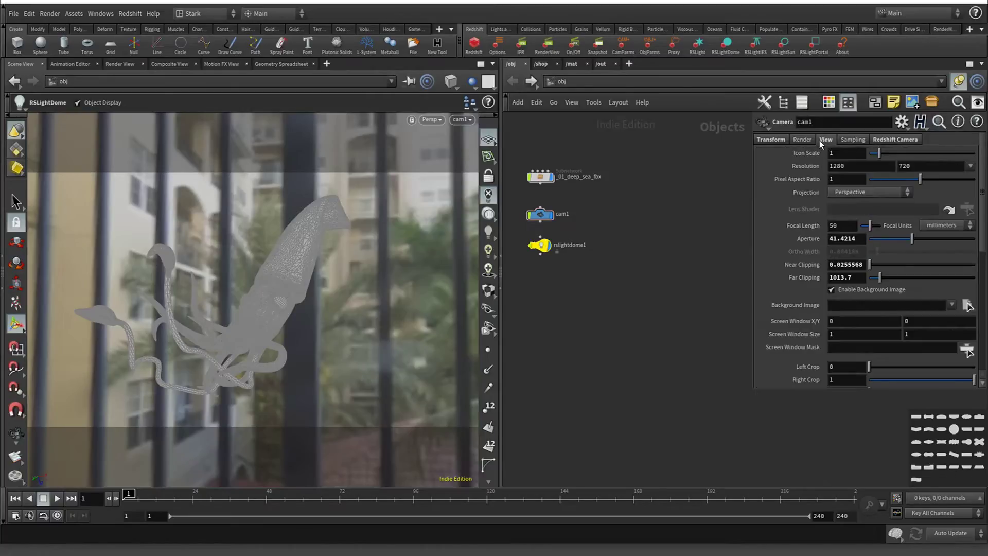
{"action": "left_click", "coordinate": [813, 140]}
{"action": "left_click", "coordinate": [831, 140]}
{"action": "left_click", "coordinate": [848, 291]}
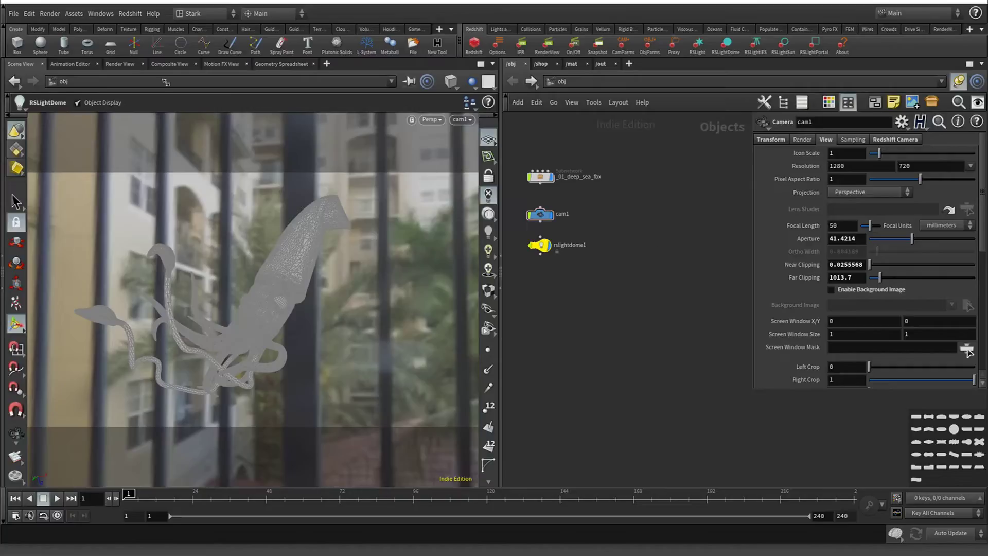
- In Render View, switch cam1's background image back on and restart the Redshift IPR render
{"action": "left_click", "coordinate": [136, 66]}
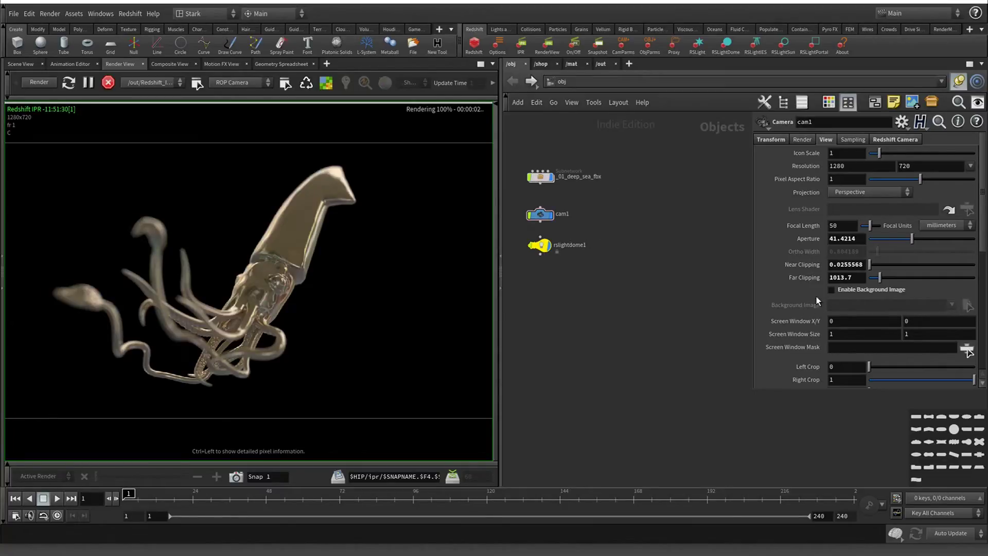
{"action": "left_click", "coordinate": [832, 289]}
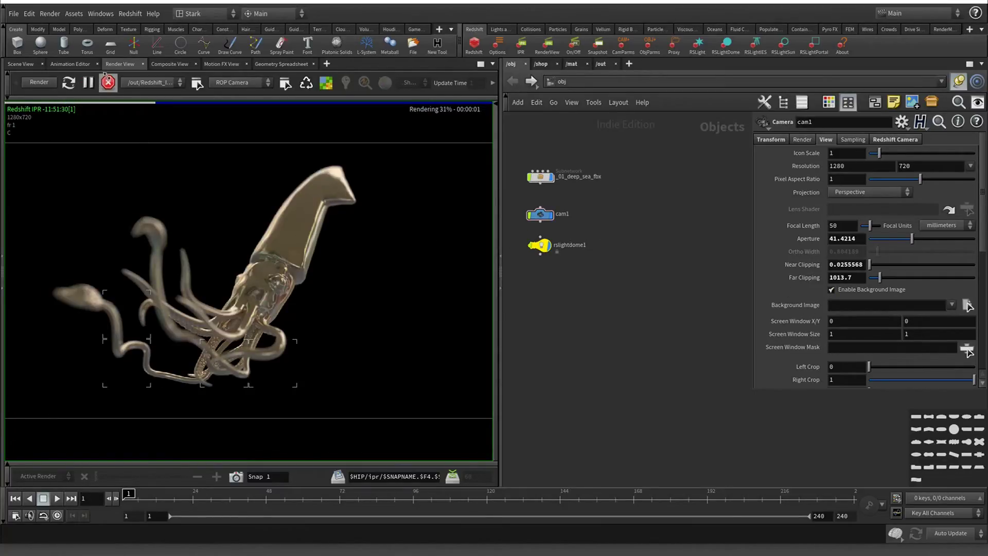
{"action": "left_click", "coordinate": [69, 82]}
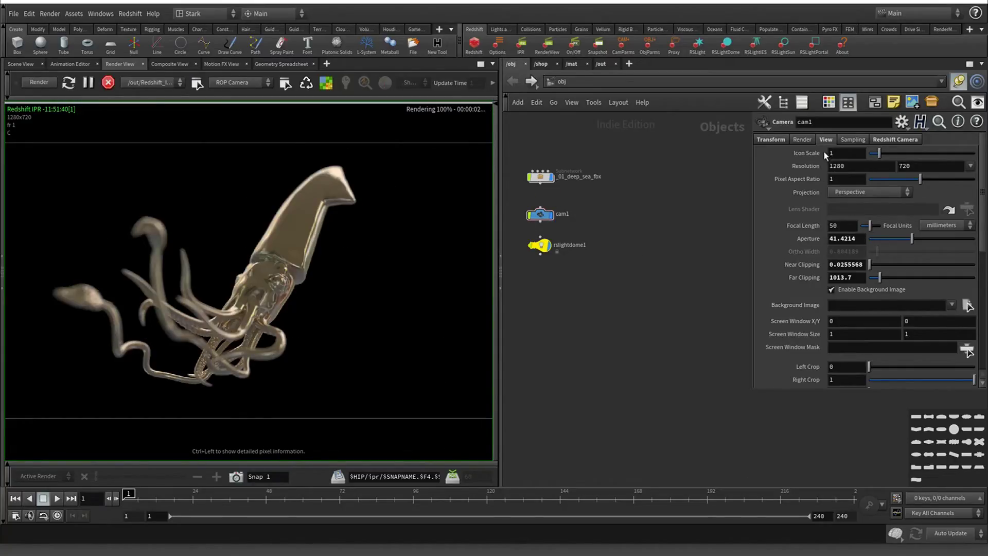
{"action": "left_click", "coordinate": [40, 83]}
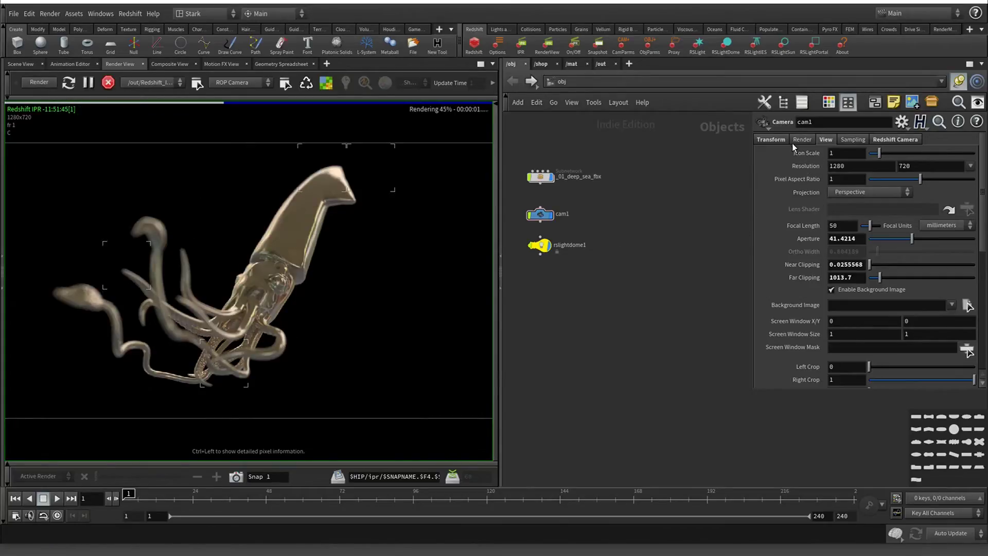
- Tick Enable Background on rslightdome1's Shader tab, then reselect cam1 and return to Scene View
{"action": "left_click", "coordinate": [540, 245]}
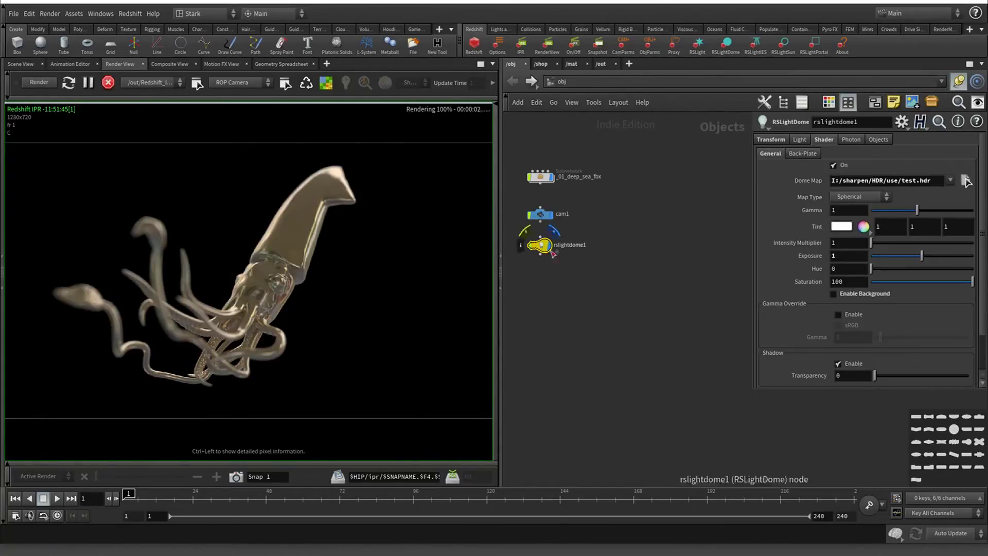
{"action": "left_click", "coordinate": [844, 293]}
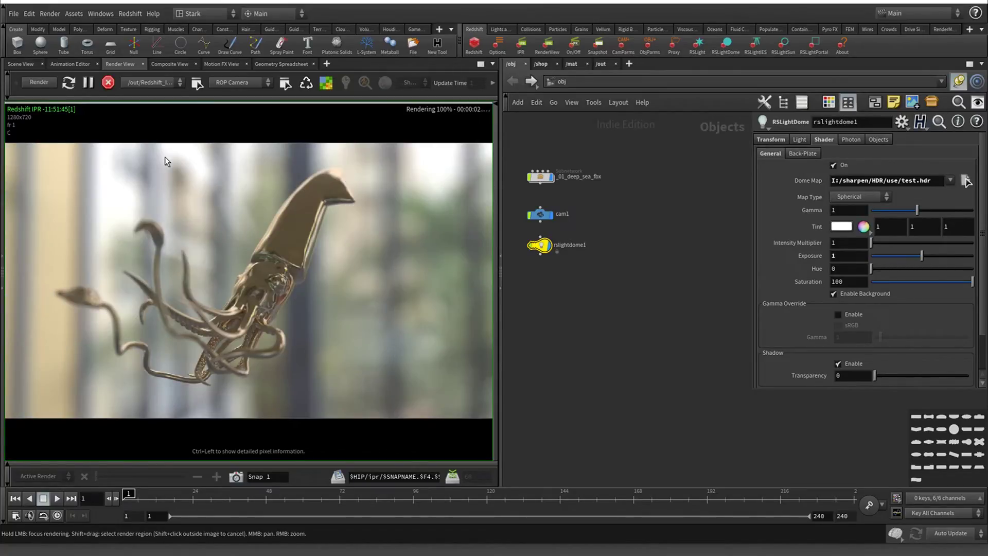
{"action": "scroll", "coordinate": [236, 246], "scroll_direction": "up", "scroll_amount": 2}
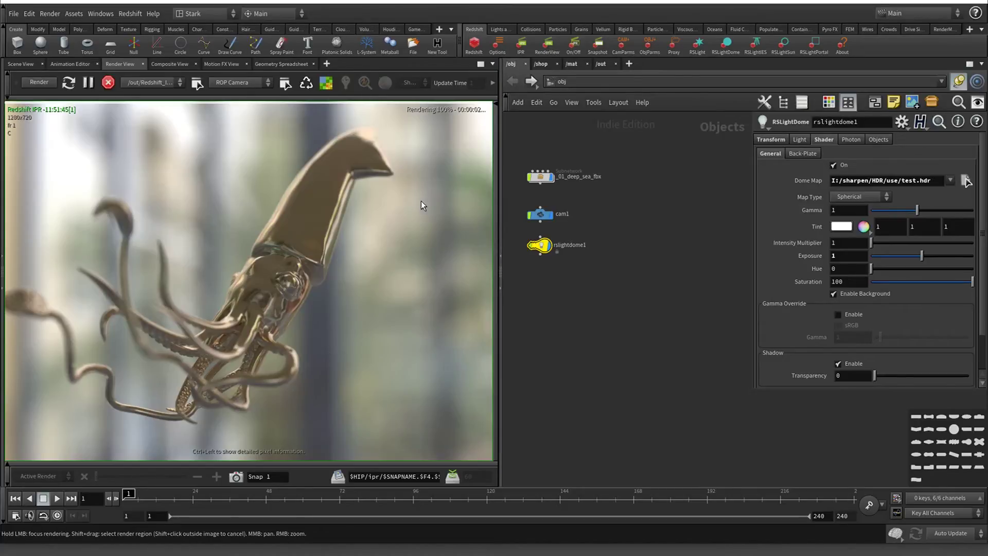
{"action": "mouse_move", "coordinate": [552, 256]}
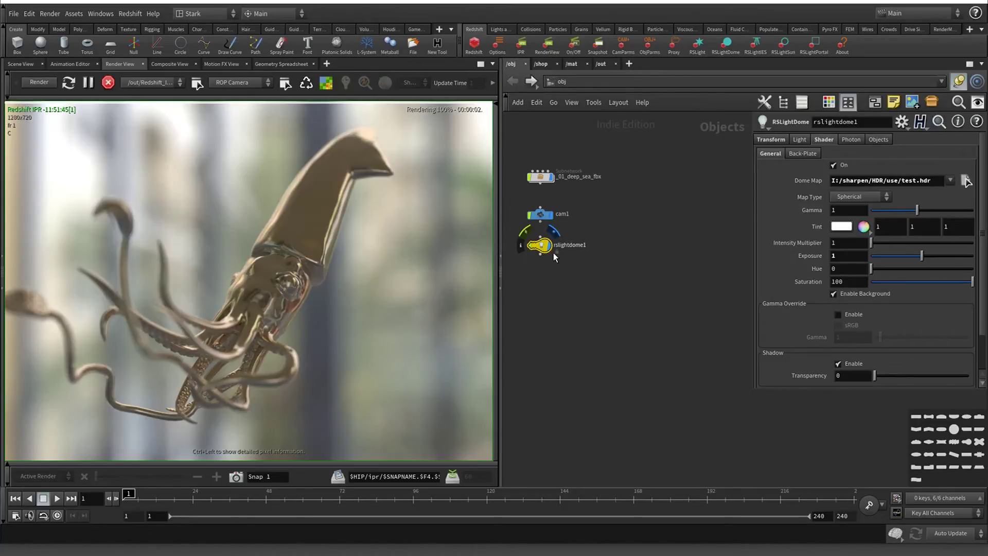
{"action": "left_click", "coordinate": [799, 140]}
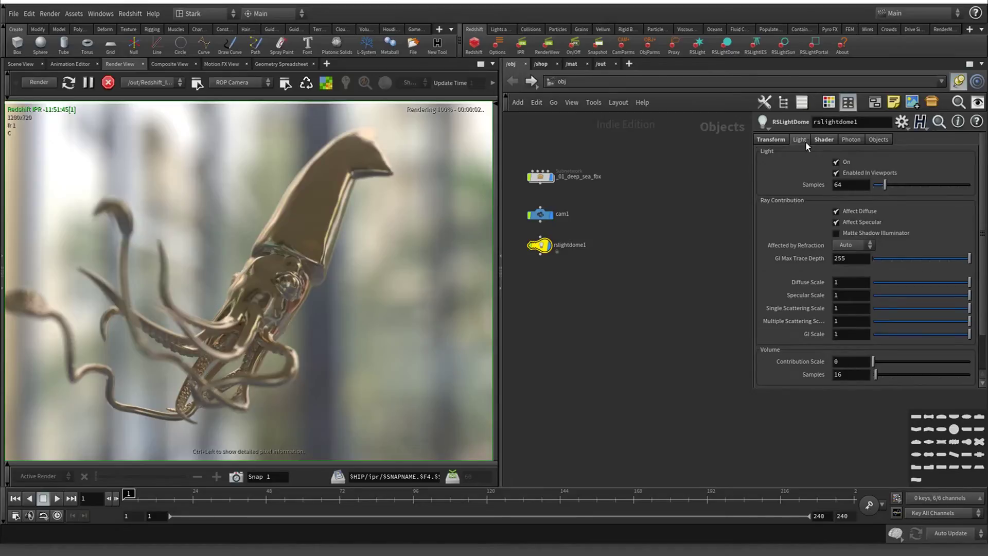
{"action": "left_click", "coordinate": [549, 219]}
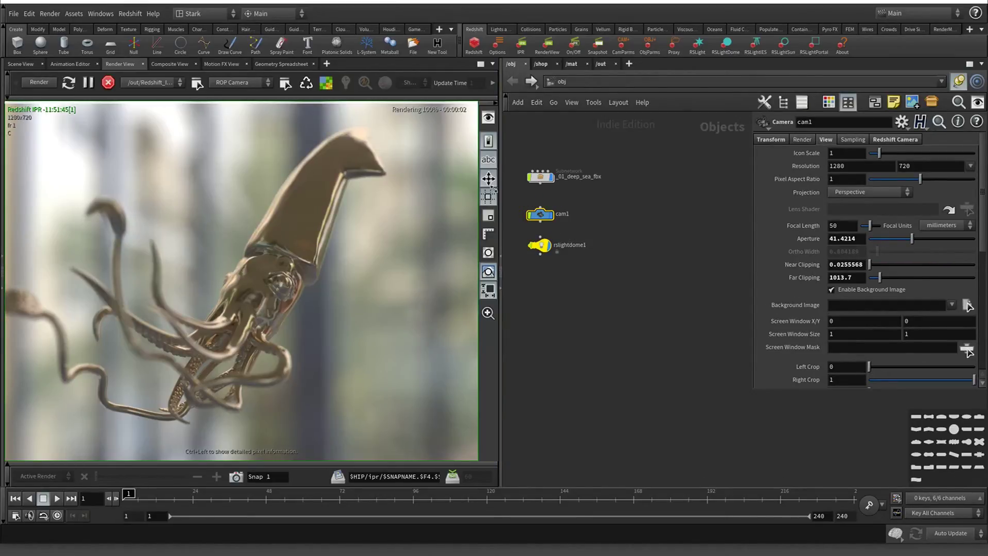
{"action": "left_click", "coordinate": [28, 65]}
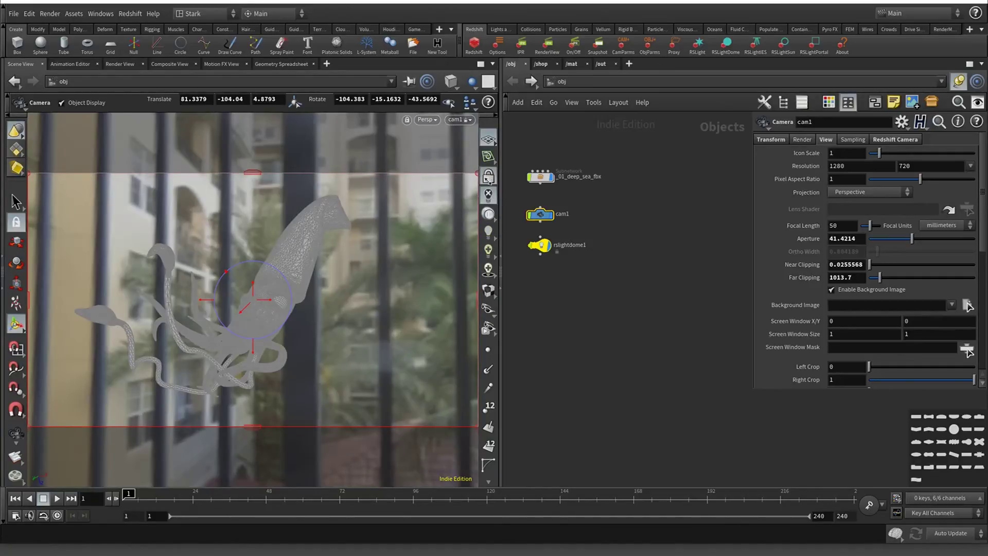
- Swing cam1 around toward the balcony rooftops
{"action": "key", "text": "Escape"}
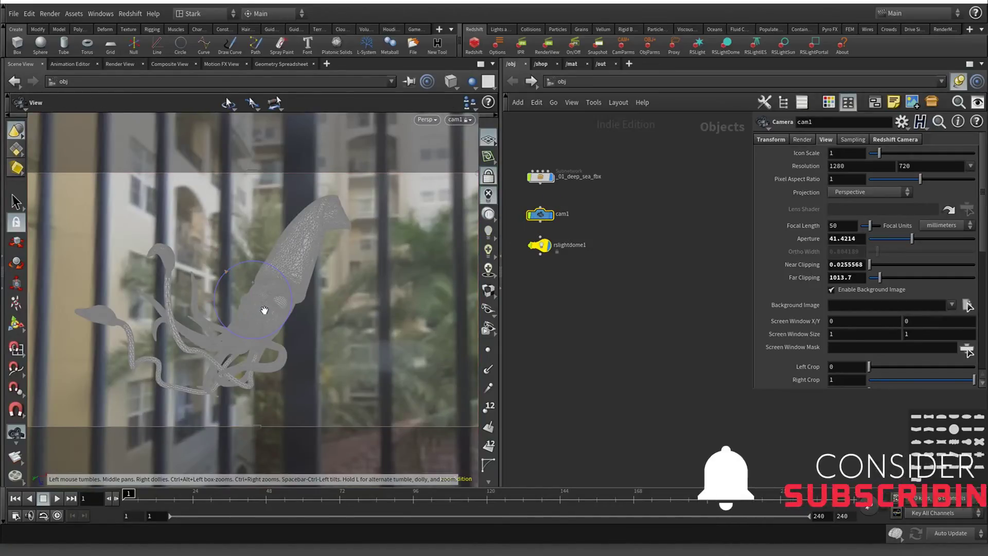
{"action": "left_click_drag", "start_coordinate": [264, 310], "coordinate": [286, 327]}
{"action": "key", "text": "Return"}
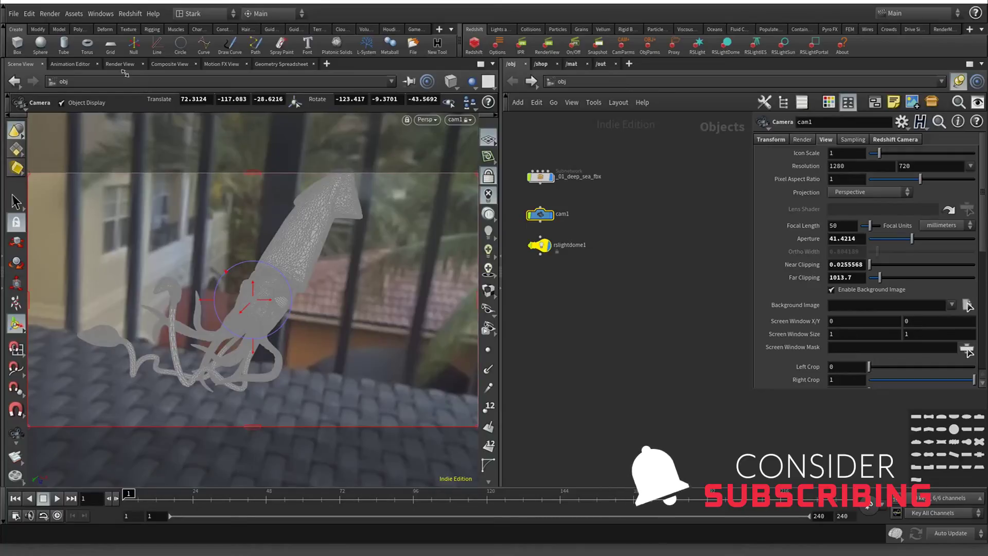
- Check the updated Redshift IPR render of the squid and pan the image up in the view
{"action": "left_click", "coordinate": [121, 64]}
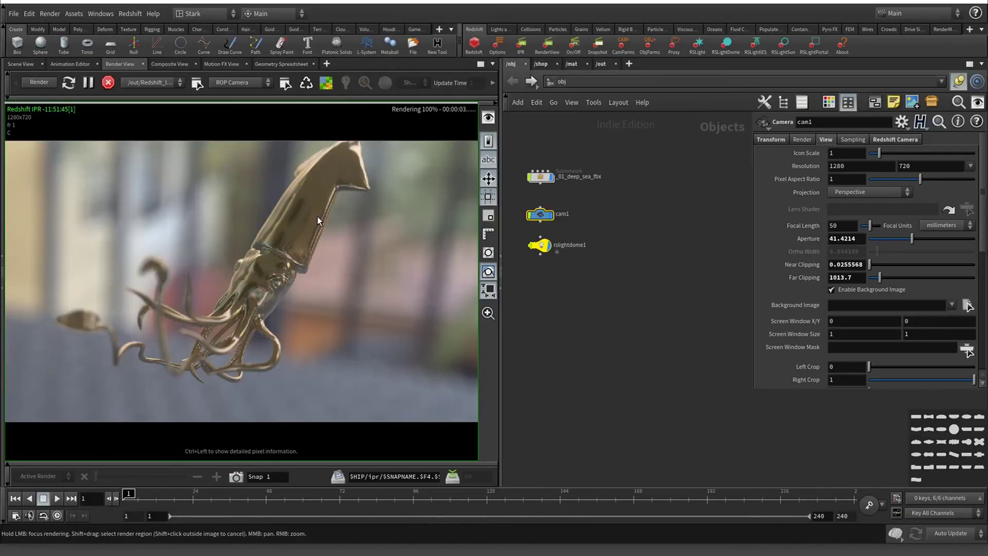
{"action": "scroll", "coordinate": [317, 216], "scroll_direction": "up", "scroll_amount": 2}
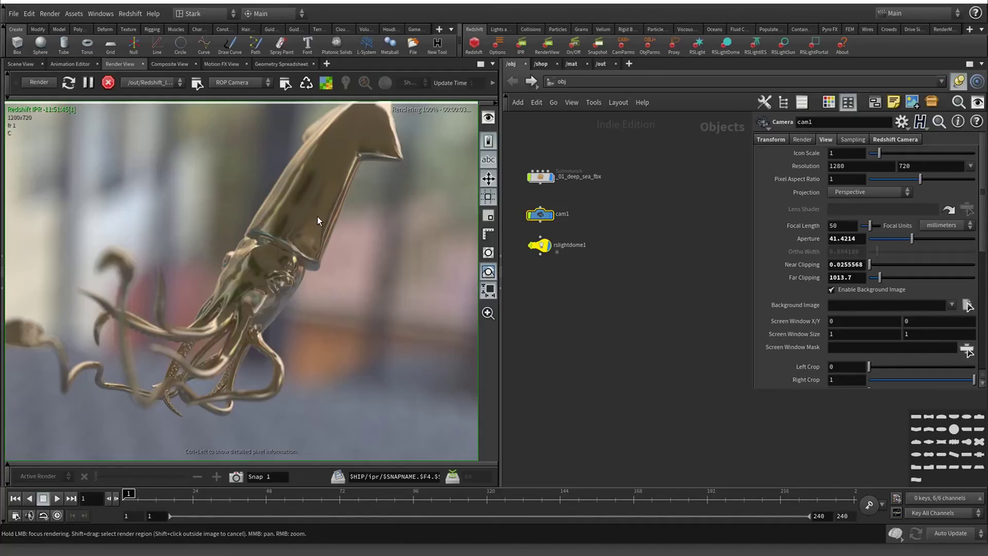
{"action": "scroll", "coordinate": [308, 232], "scroll_direction": "down", "scroll_amount": 3}
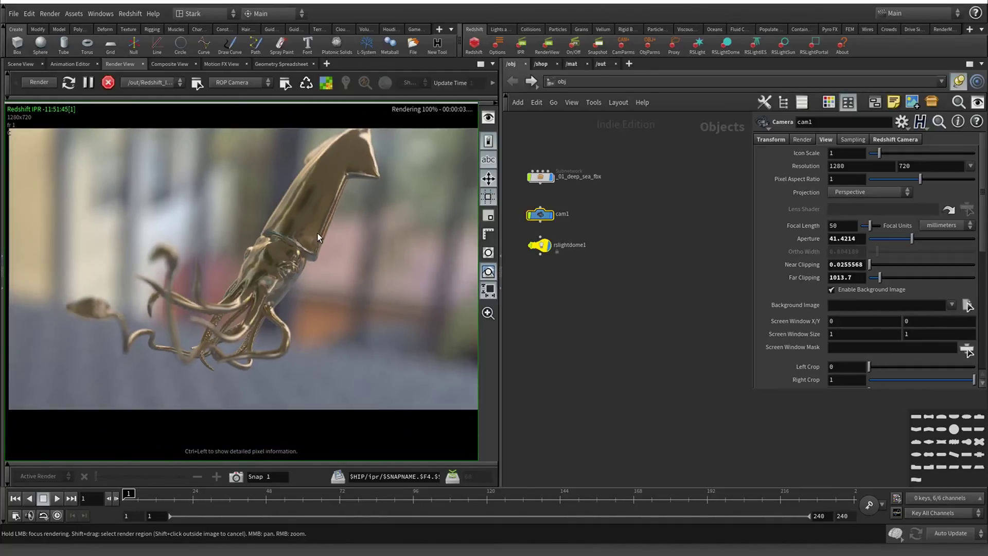
{"action": "left_click_drag", "start_coordinate": [328, 272], "coordinate": [325, 248]}
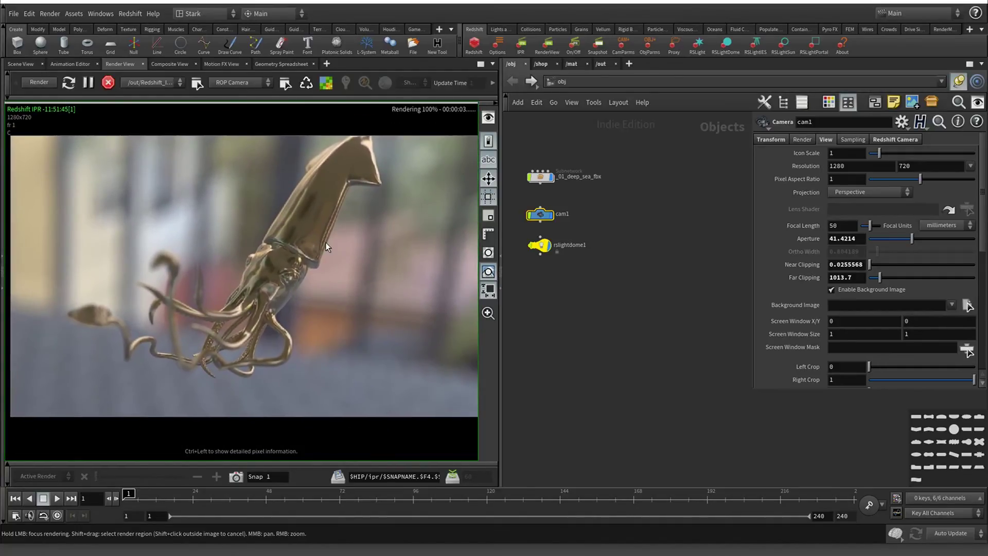